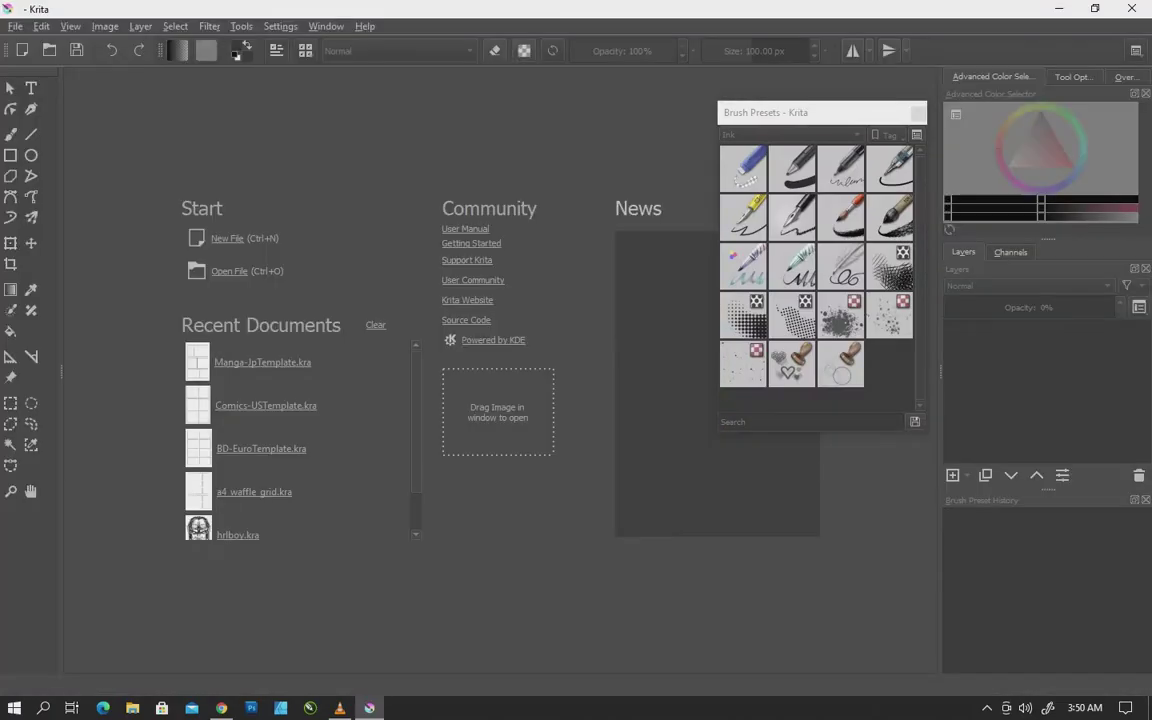
- Create a new blank A4 document at 300 ppi (2,480 x 3,508 px)
key("ctrl+n")
left_click(590, 225)
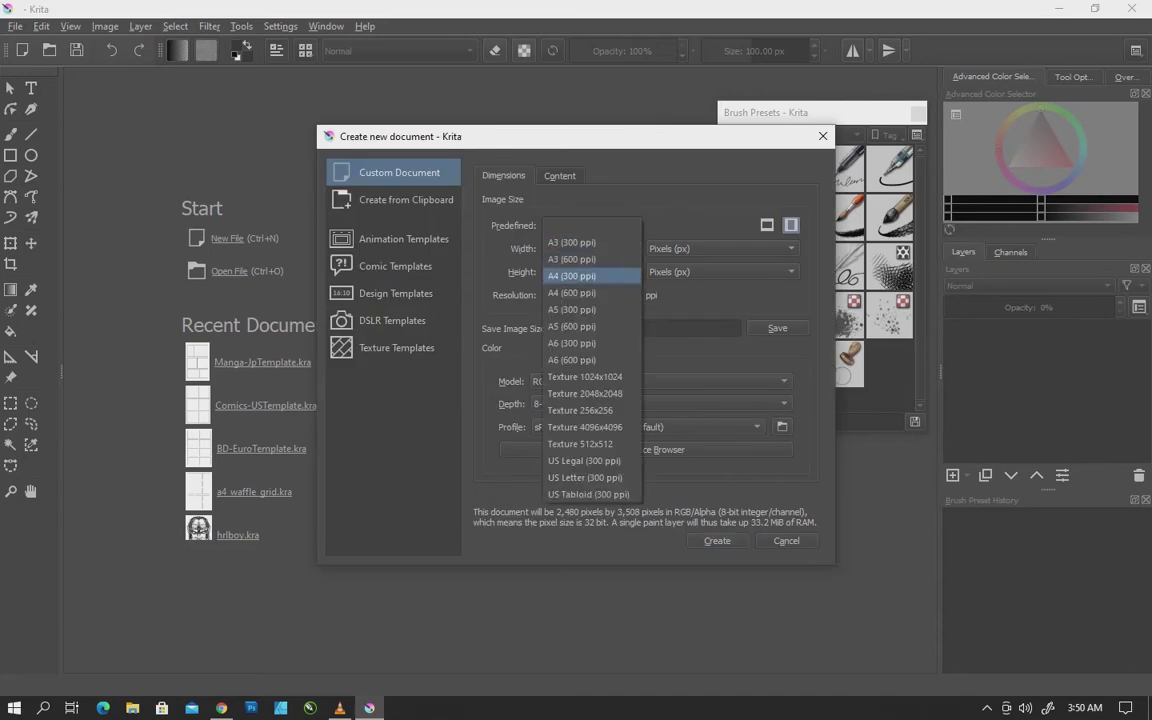
key("Escape")
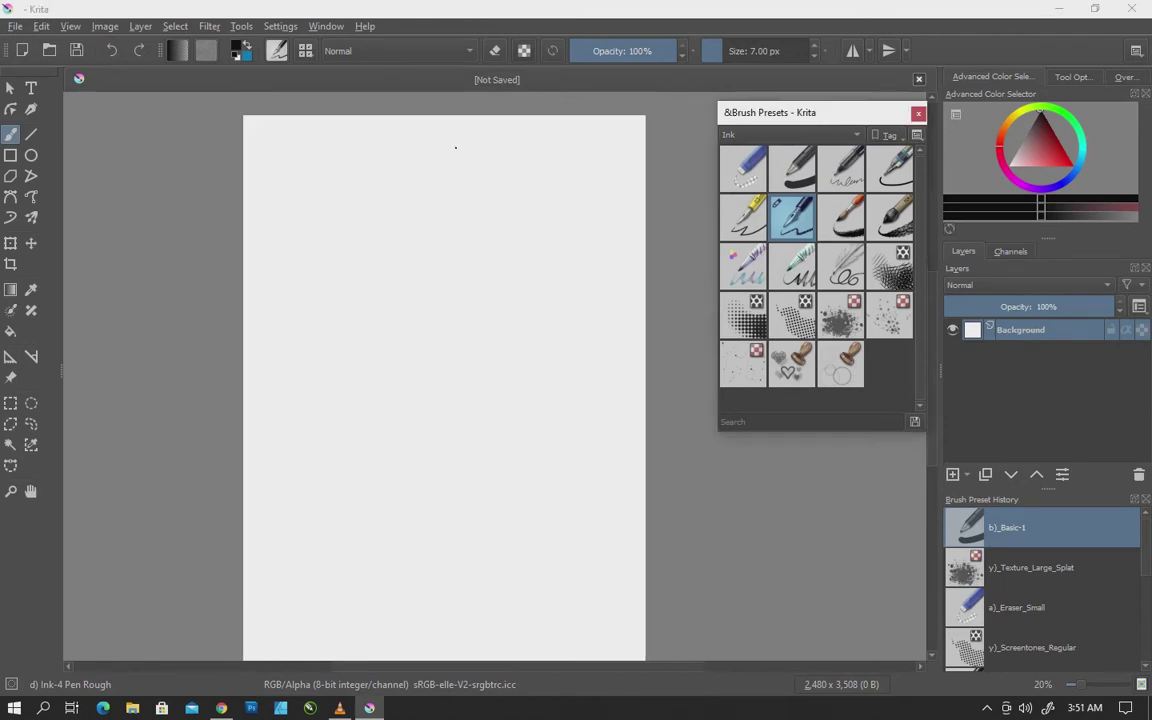
- Set the Ink-4 Pen Rough brush to 37.39 px diameter and 0.59 ratio, testing then clearing the scratchpad
key("F5")
left_click_drag(972, 212, 958, 292)
left_click_drag(615, 193, 688, 193)
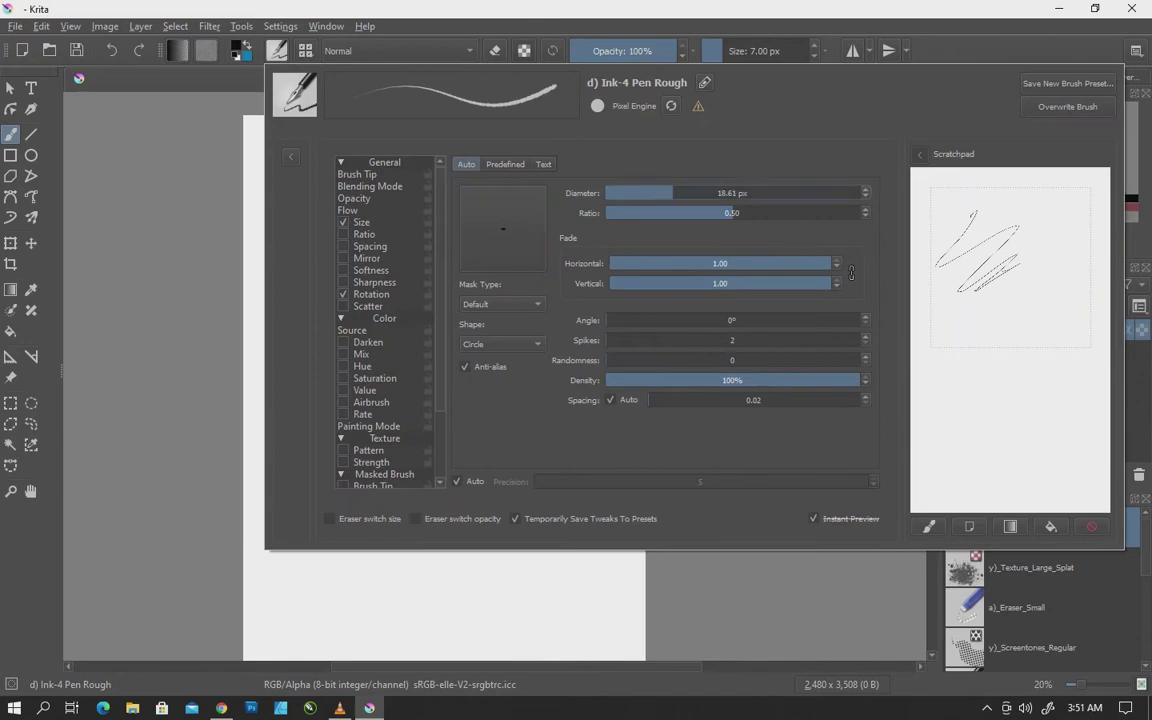
mouse_move(1015, 283)
left_mouse_down()
mouse_move(988, 308)
mouse_move(1030, 335)
mouse_move(1048, 372)
left_mouse_up()
mouse_move(1062, 290)
left_mouse_down()
mouse_move(1070, 358)
mouse_move(965, 418)
left_mouse_up()
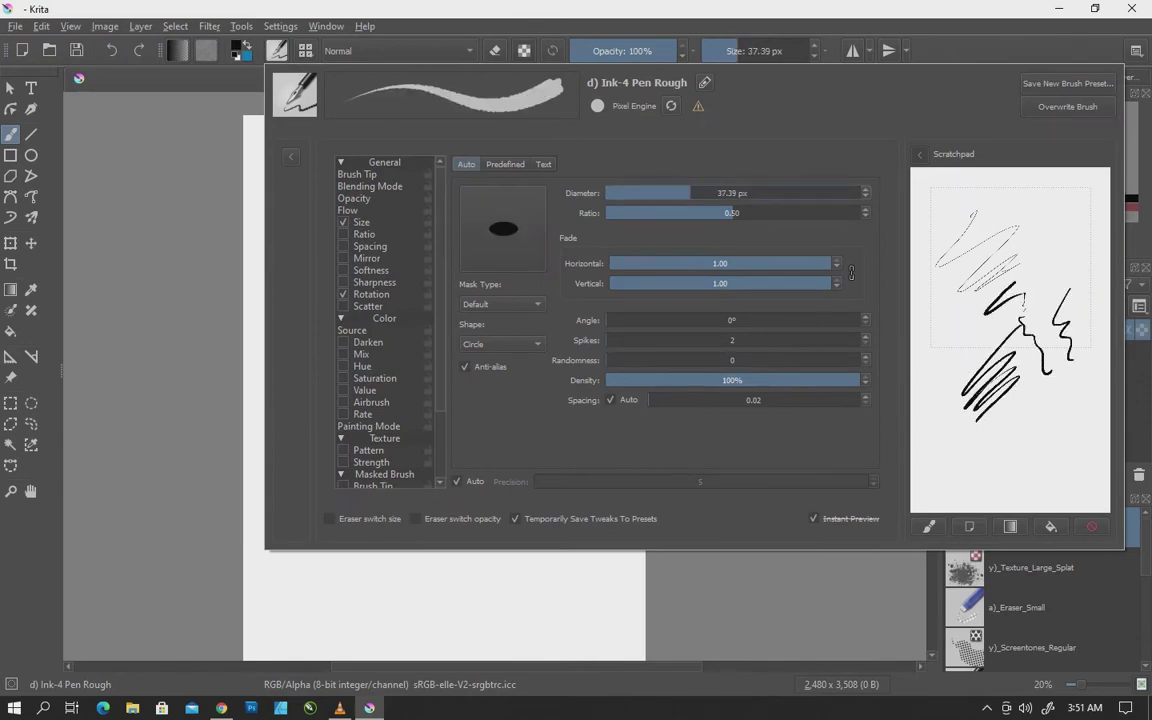
left_click_drag(732, 213, 775, 213)
mouse_move(998, 203)
left_mouse_down()
mouse_move(1060, 250)
mouse_move(987, 316)
mouse_move(970, 310)
left_mouse_up()
left_click_drag(958, 356, 1010, 300)
left_click_drag(760, 213, 755, 213)
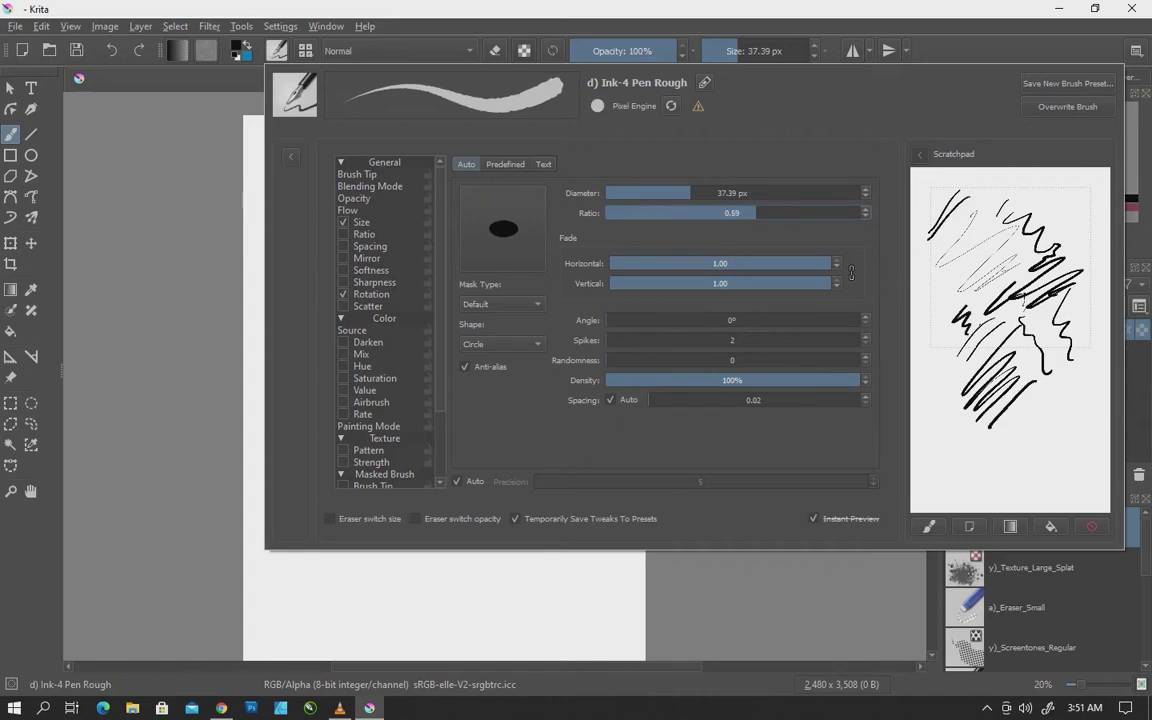
left_click_drag(1005, 389, 985, 424)
left_click_drag(1035, 389, 1015, 424)
left_click(1091, 526)
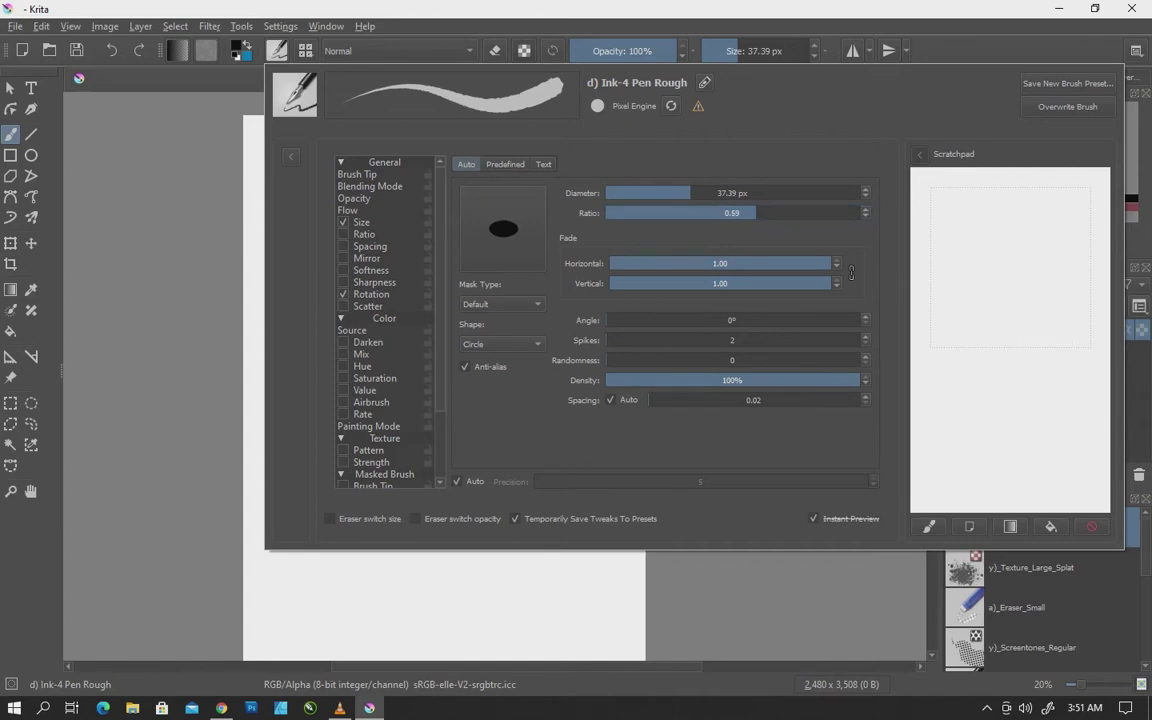
- Close the brush editor and zoom the canvas to about 38% via the pop-up palette
key("Escape")
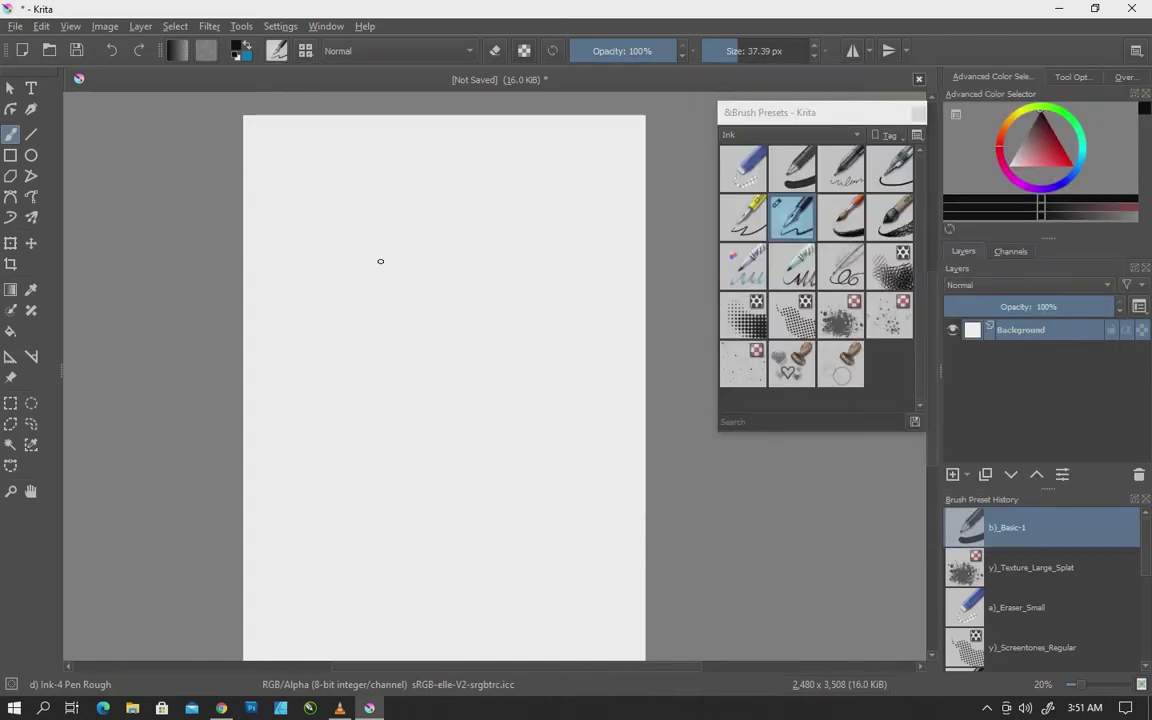
right_click(377, 266)
left_click_drag(375, 445, 430, 445)
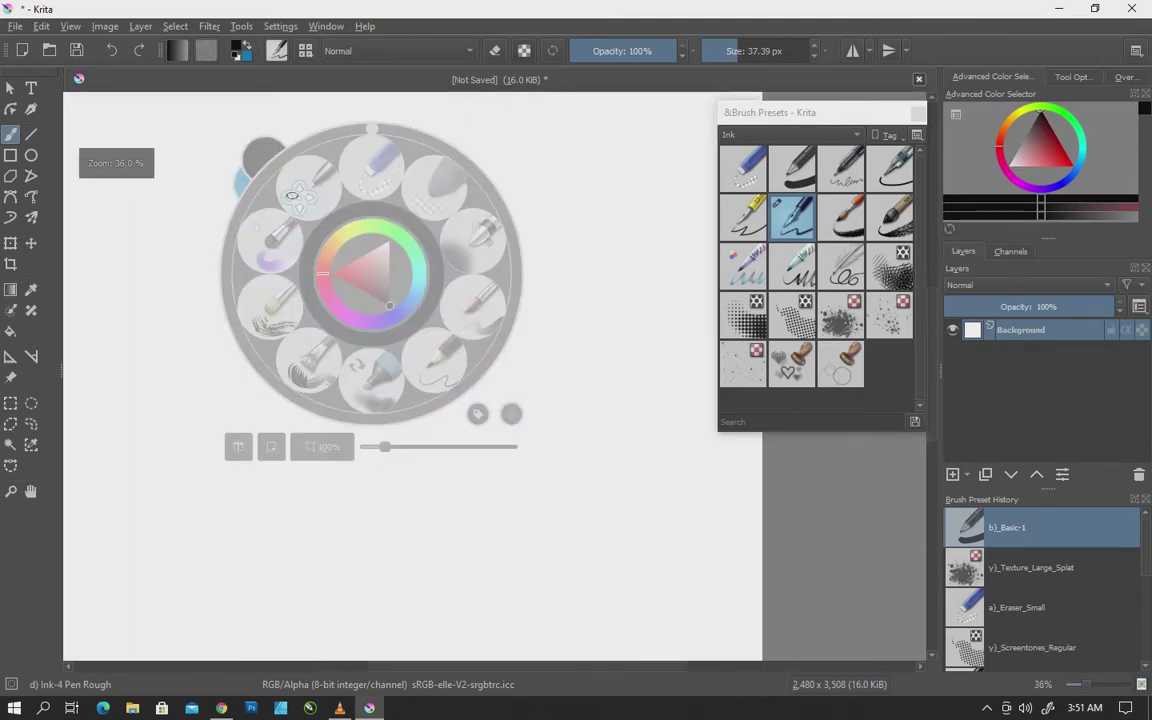
left_click(387, 100)
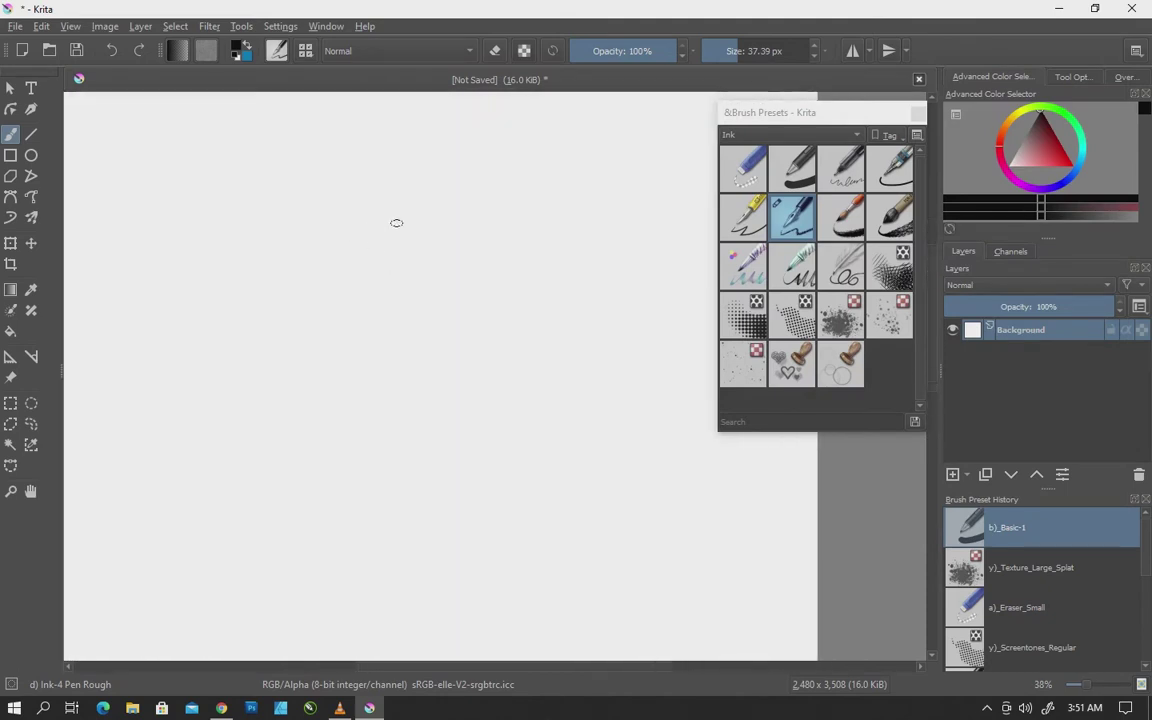
- Ink the wavy left head outline, the round goggle and the face's left and lower contours
left_click_drag(371, 241, 330, 354)
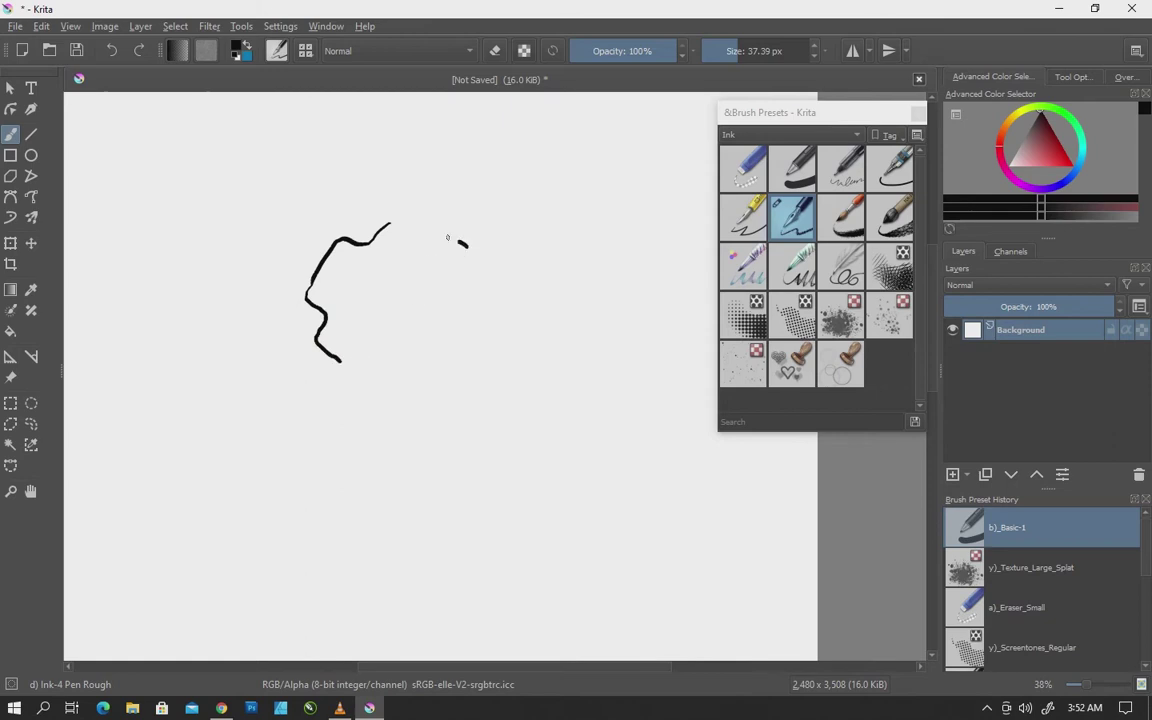
mouse_move(448, 237)
left_mouse_down()
mouse_move(481, 260)
mouse_move(470, 247)
left_mouse_up()
left_click_drag(418, 317, 472, 306)
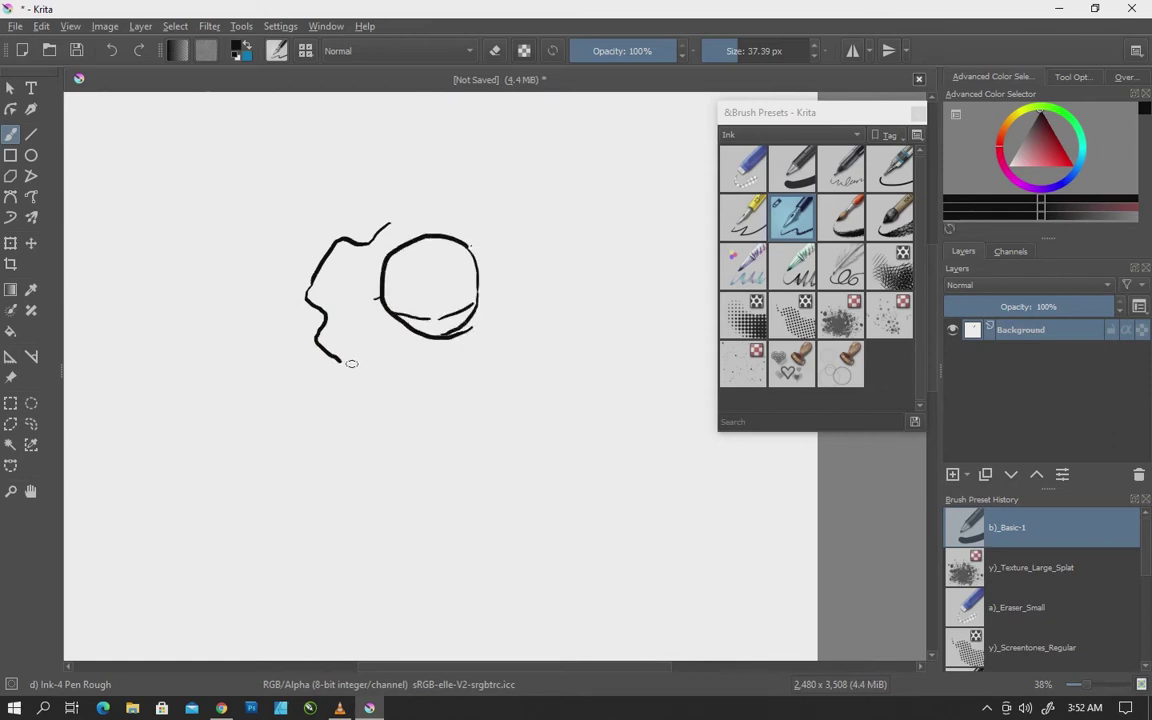
left_click_drag(312, 300, 358, 372)
left_click_drag(466, 342, 380, 376)
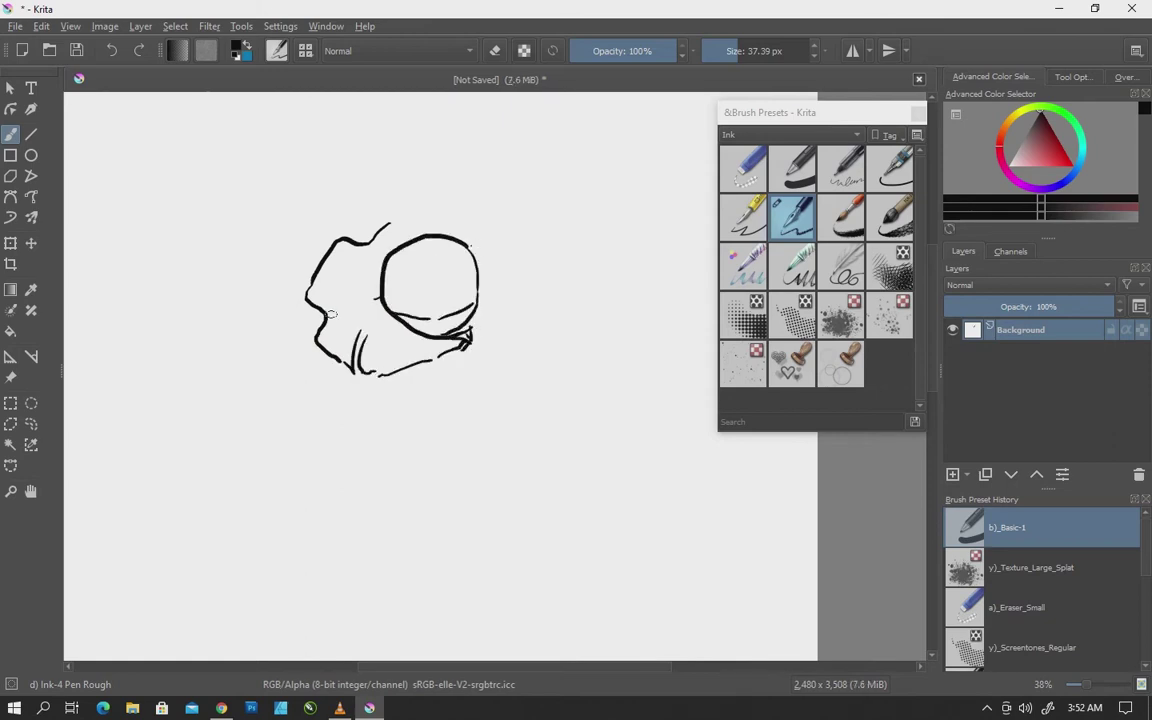
mouse_move(350, 332)
left_mouse_down()
mouse_move(376, 329)
mouse_move(320, 380)
mouse_move(380, 370)
left_mouse_up()
scroll(360, 330, "down", 2)
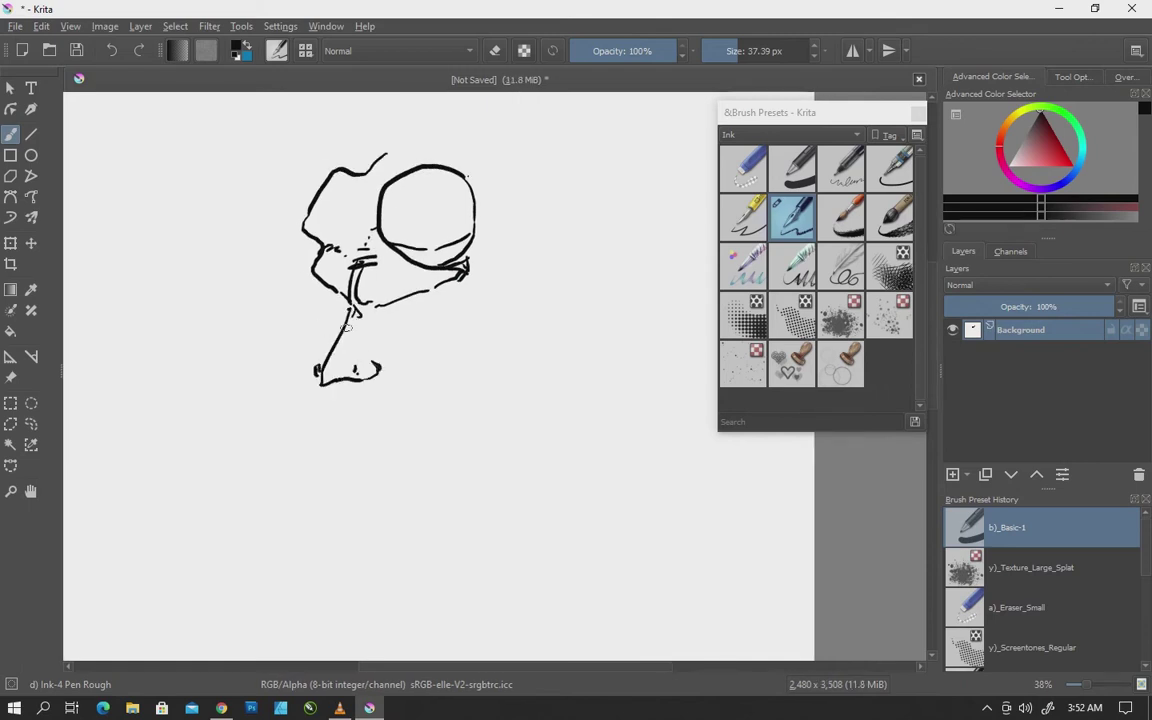
- Ink the oval eye, nose hatching, jaw line, neck, right cheek and pointed goatee
mouse_move(385, 309)
left_mouse_down()
mouse_move(450, 298)
mouse_move(452, 318)
left_mouse_up()
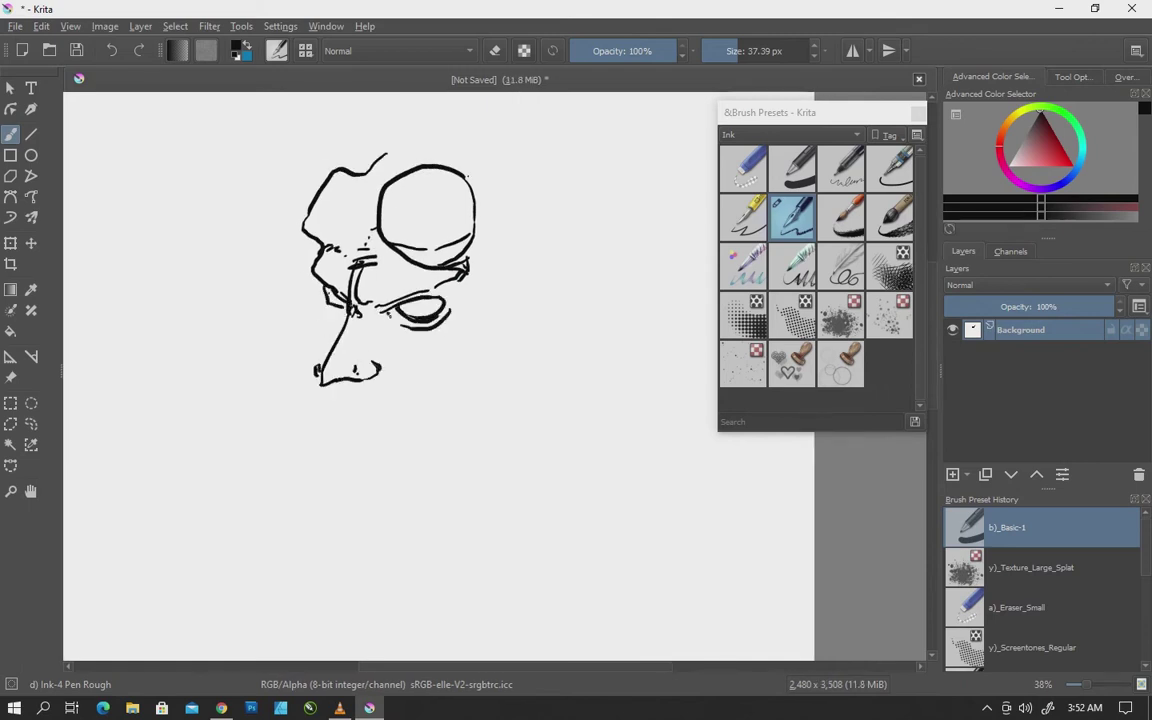
mouse_move(325, 310)
left_mouse_down()
mouse_move(321, 345)
mouse_move(437, 331)
left_mouse_up()
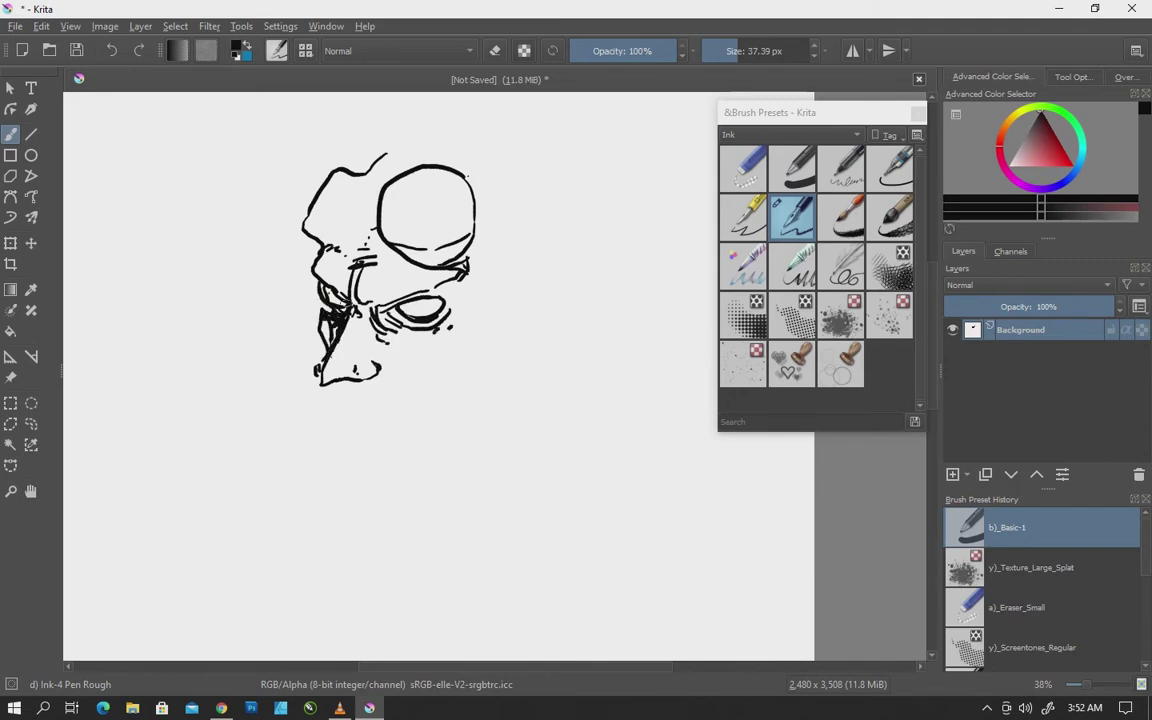
scroll(440, 380, "down", 3)
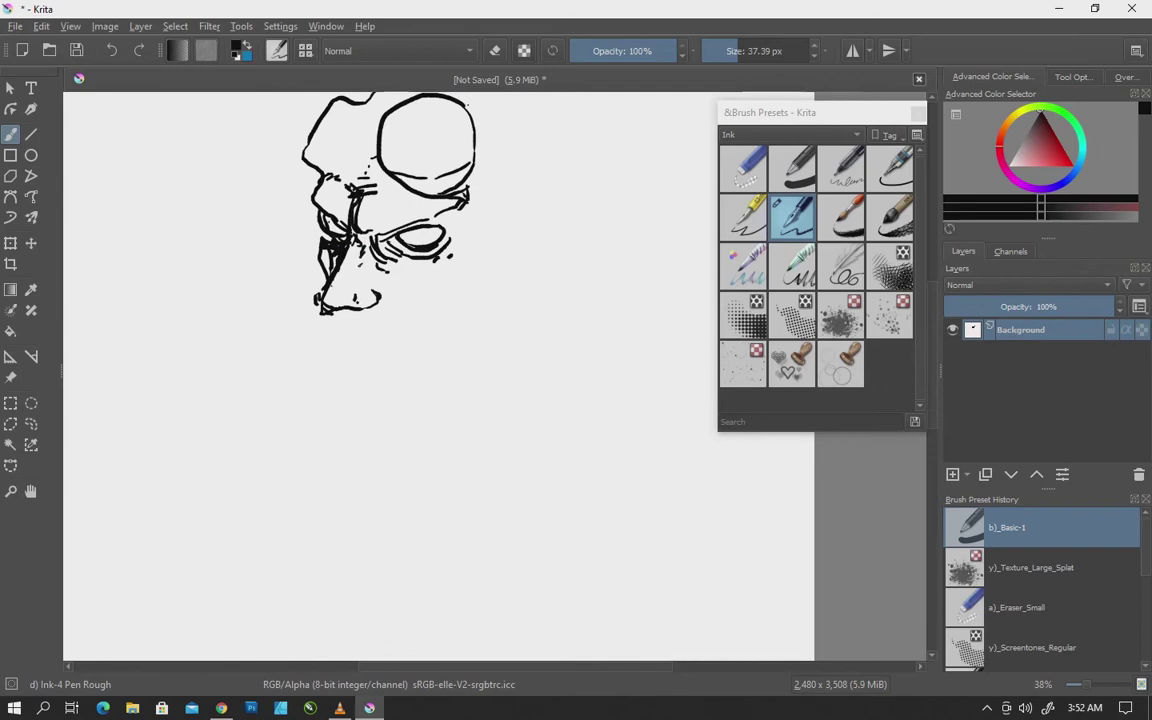
left_click_drag(377, 335, 312, 342)
left_click_drag(302, 340, 432, 356)
left_click_drag(473, 265, 425, 330)
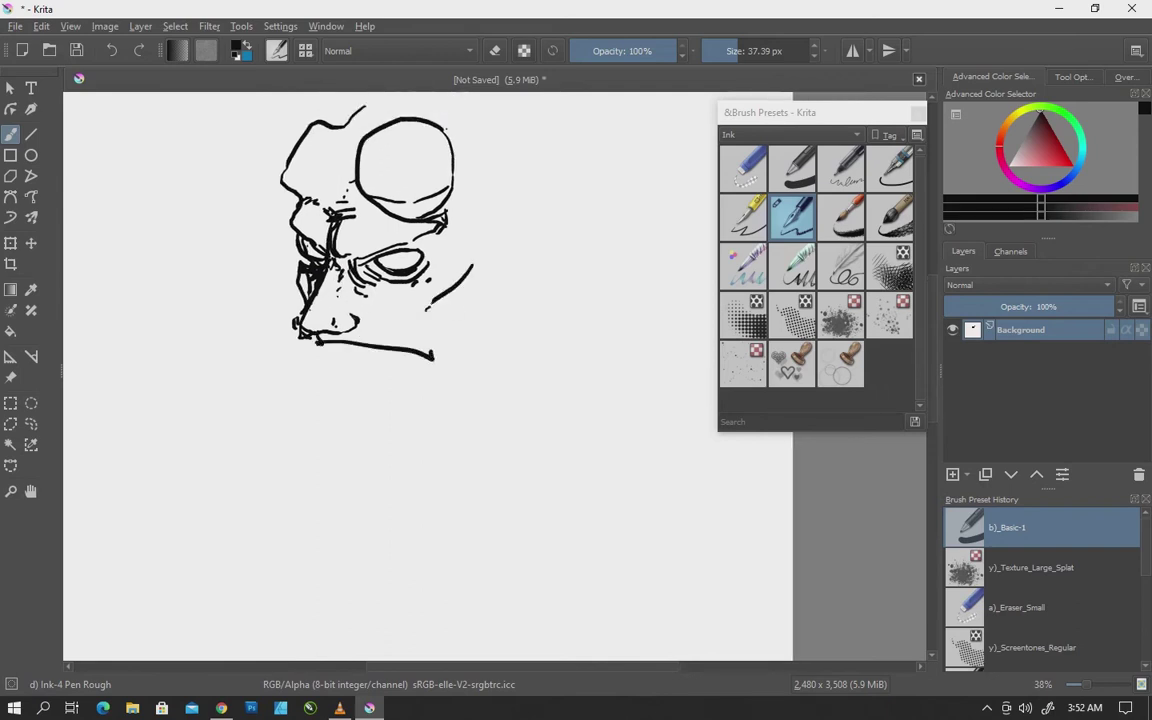
left_click_drag(427, 379, 454, 360)
mouse_move(340, 372)
left_mouse_down()
mouse_move(325, 425)
mouse_move(346, 460)
mouse_move(355, 430)
mouse_move(374, 428)
mouse_move(324, 425)
mouse_move(345, 458)
mouse_move(376, 418)
mouse_move(415, 413)
left_mouse_up()
- Add the right cheek line beside the goatee, then ink and hatch the top of the skull
left_click_drag(483, 286, 467, 360)
left_click_drag(472, 368, 425, 403)
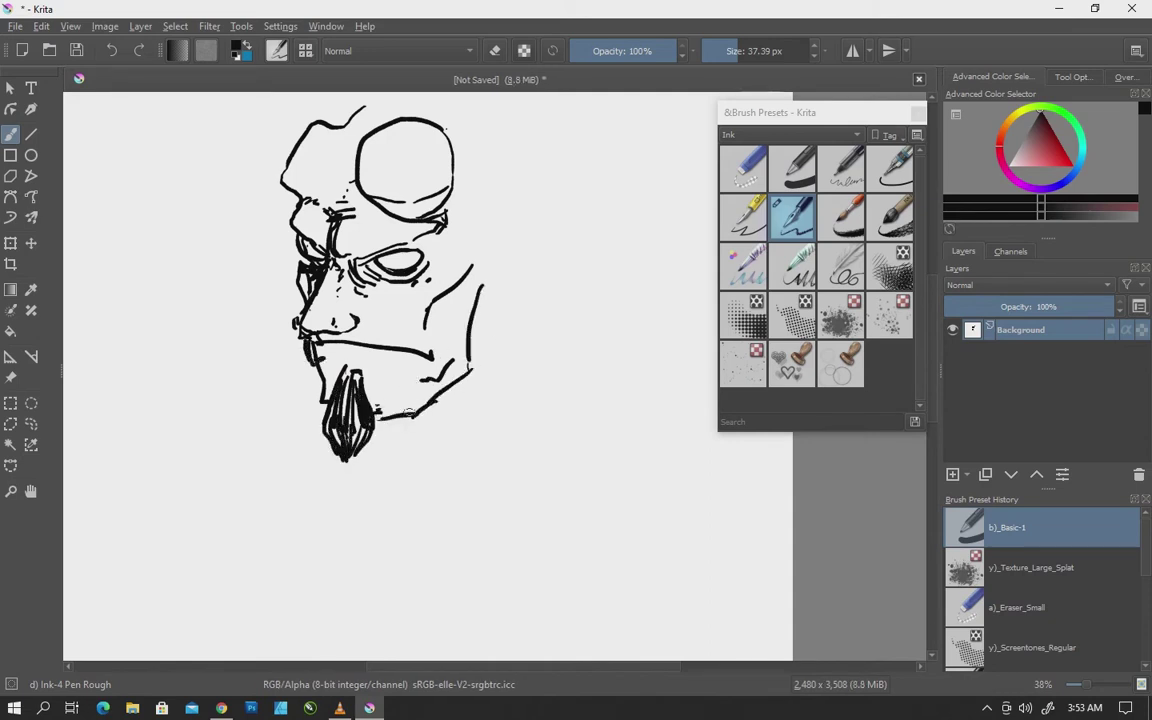
mouse_move(346, 120)
left_mouse_down()
mouse_move(303, 196)
mouse_move(448, 162)
mouse_move(458, 191)
left_mouse_up()
left_click_drag(460, 194, 483, 252)
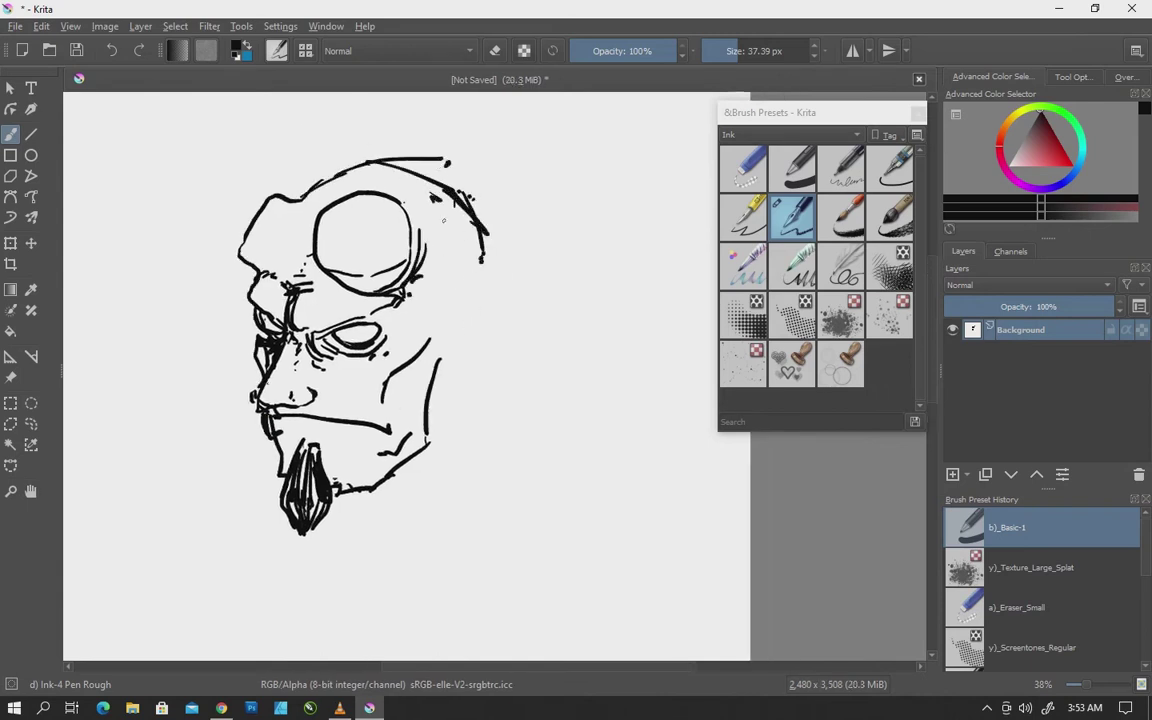
mouse_move(432, 194)
left_mouse_down()
mouse_move(488, 236)
mouse_move(470, 250)
left_mouse_up()
- Draw the new right cheek contour and ear, and hatch the right jaw and neck
mouse_move(447, 320)
left_mouse_down()
mouse_move(473, 366)
mouse_move(410, 288)
mouse_move(440, 245)
mouse_move(372, 335)
left_mouse_up()
mouse_move(384, 321)
left_mouse_down()
mouse_move(387, 377)
mouse_move(420, 430)
left_mouse_up()
left_click_drag(400, 362, 412, 440)
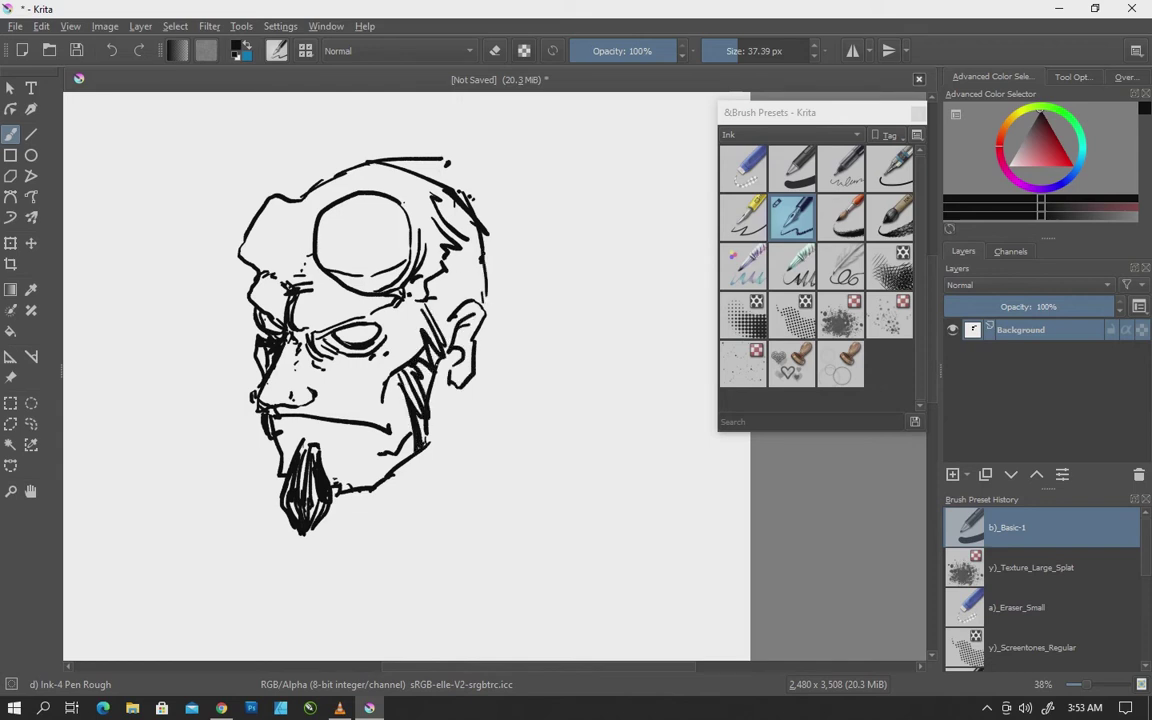
left_click_drag(420, 340, 432, 420)
left_click_drag(412, 370, 425, 440)
- Deepen the hatching on the right skull and hatch the neck and collar area
left_click_drag(400, 270, 390, 296)
left_click_drag(418, 215, 395, 282)
mouse_move(440, 185)
left_mouse_down()
mouse_move(412, 275)
mouse_move(438, 285)
left_mouse_up()
left_click_drag(440, 300, 436, 248)
mouse_move(375, 432)
left_mouse_down()
mouse_move(447, 424)
mouse_move(384, 418)
left_mouse_up()
left_click_drag(405, 422, 446, 440)
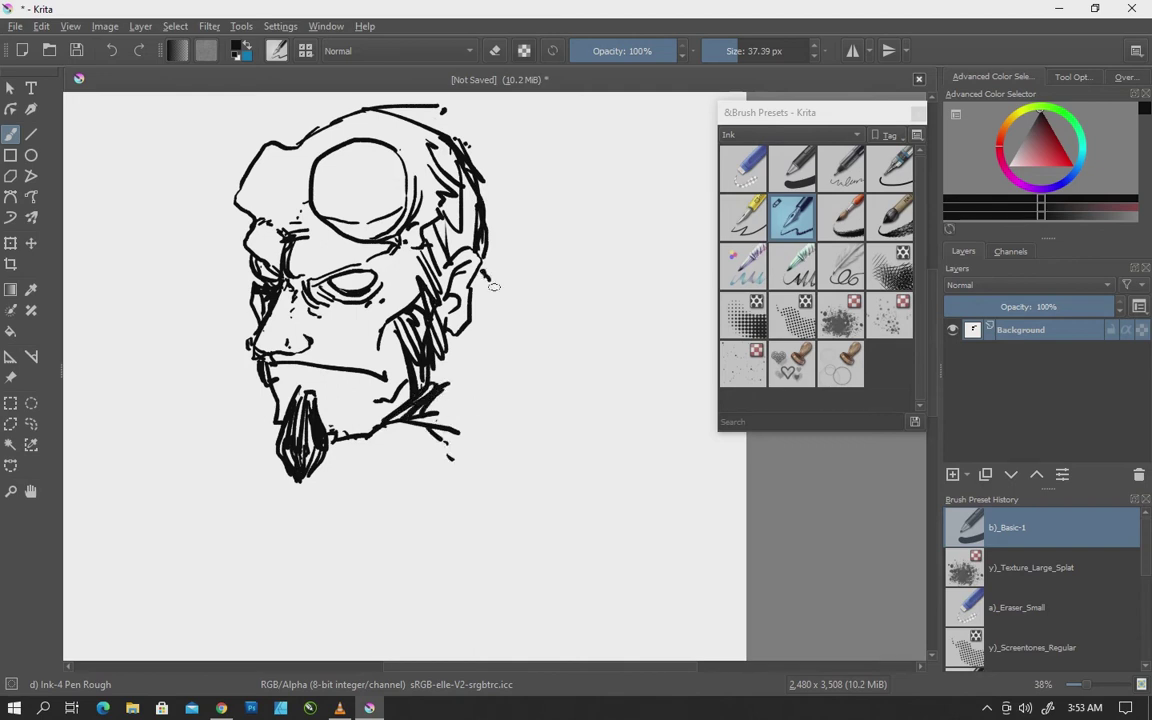
- Ink the line behind the neck, the coat collar, the long right coat line and bottom edge
left_click_drag(480, 298, 486, 428)
mouse_move(496, 308)
left_mouse_down()
mouse_move(507, 324)
mouse_move(420, 428)
left_mouse_up()
left_click_drag(480, 250, 552, 268)
left_click_drag(557, 278, 628, 575)
left_click_drag(502, 533, 628, 575)
left_click_drag(401, 450, 470, 480)
- Outline the collar below the beard, the coat front, and the right shoulder and arm
left_click_drag(403, 428, 330, 438)
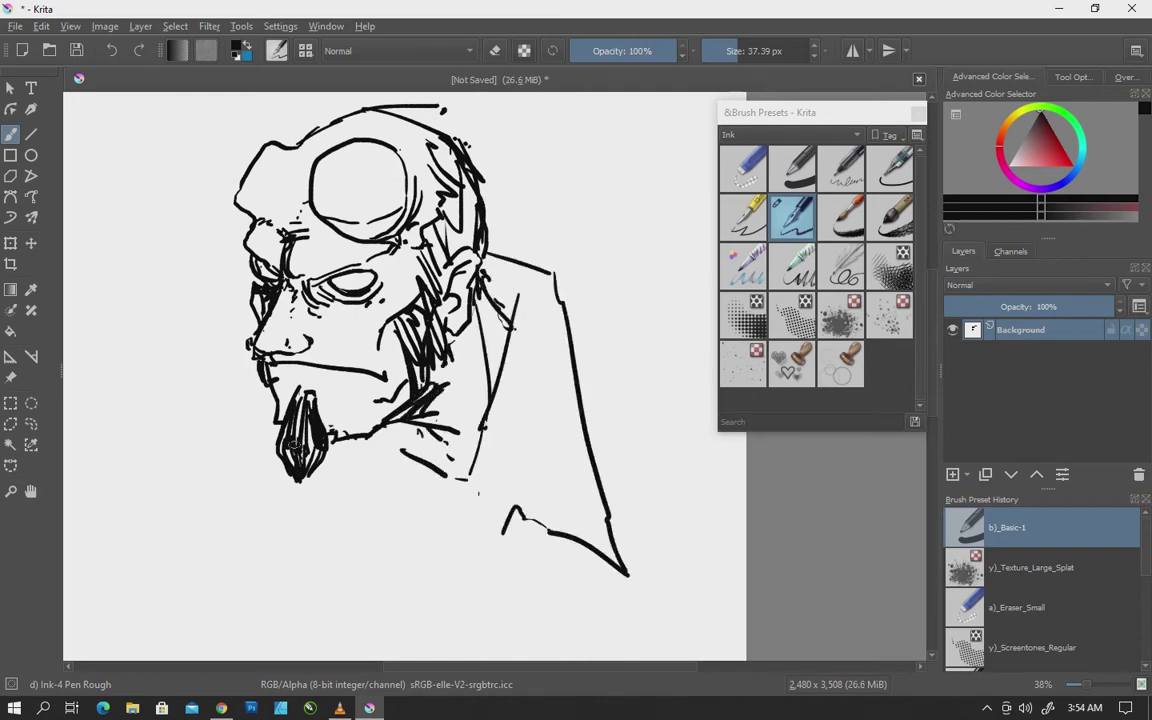
mouse_move(258, 440)
left_mouse_down()
mouse_move(202, 510)
mouse_move(288, 490)
left_mouse_up()
mouse_move(310, 488)
left_mouse_down()
mouse_move(362, 500)
mouse_move(362, 592)
left_mouse_up()
left_click_drag(462, 470, 515, 592)
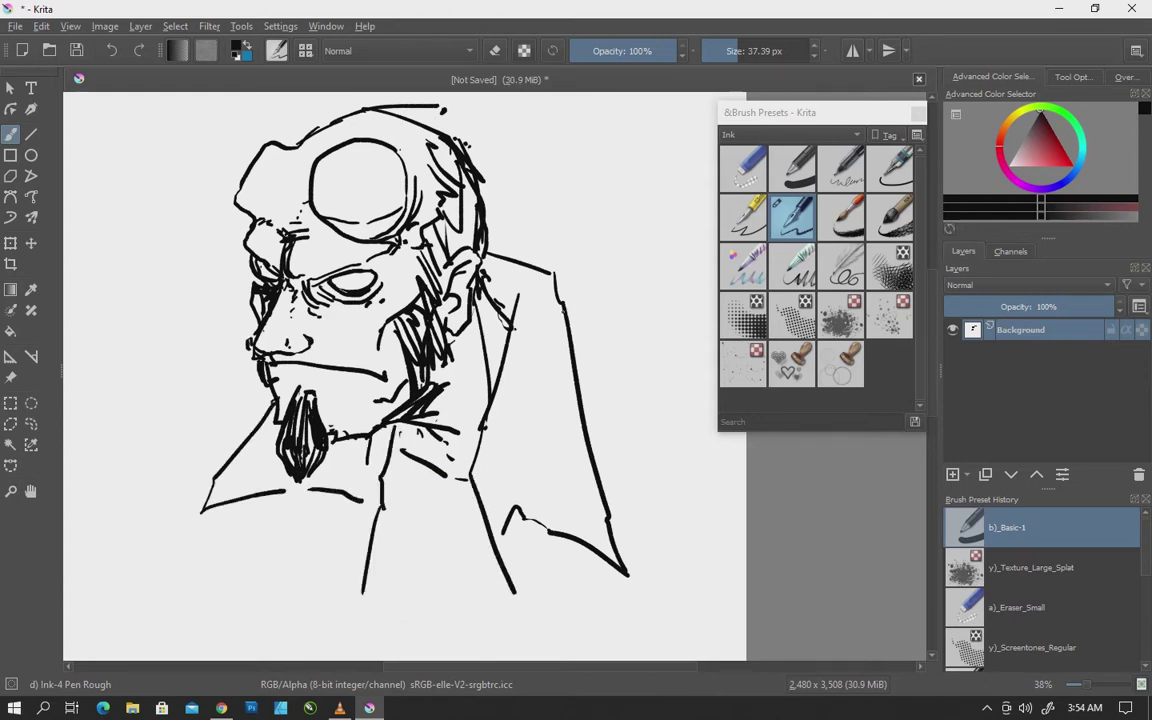
mouse_move(566, 318)
left_mouse_down()
mouse_move(666, 402)
mouse_move(706, 467)
mouse_move(735, 470)
left_mouse_up()
left_click_drag(470, 480, 438, 530)
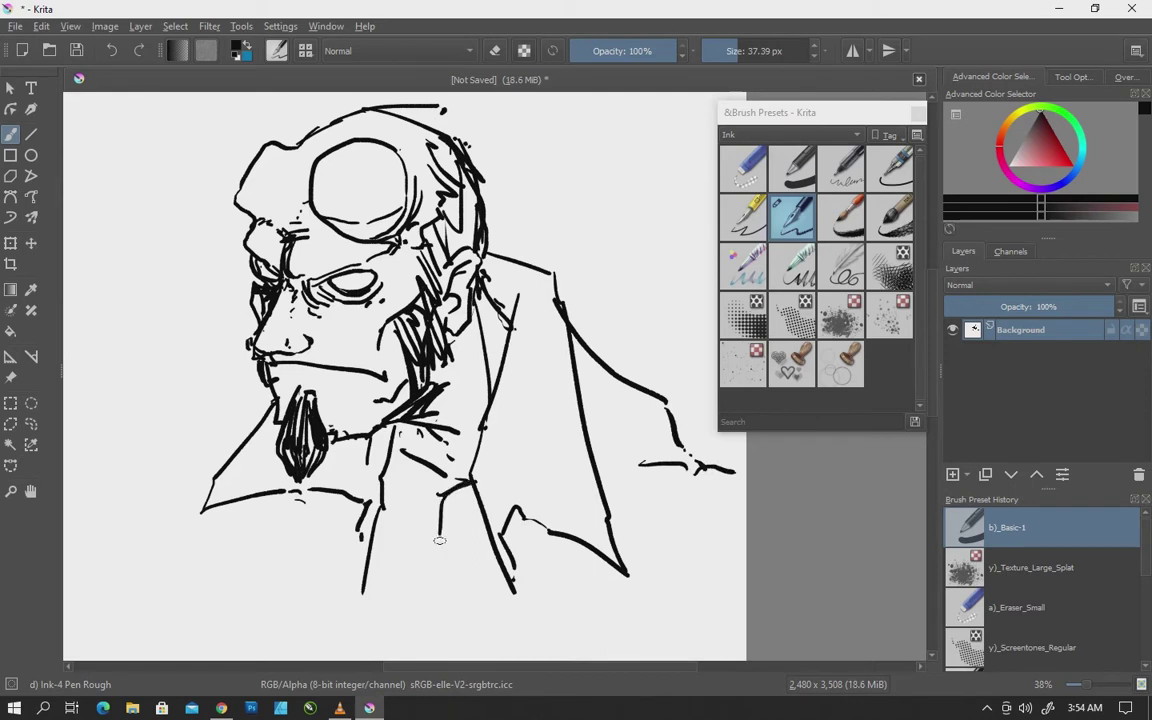
- Hatch the beard, cheek and the dark area beside the ear
left_click_drag(355, 390, 389, 380)
mouse_move(393, 358)
left_mouse_down()
mouse_move(381, 376)
mouse_move(392, 346)
left_mouse_up()
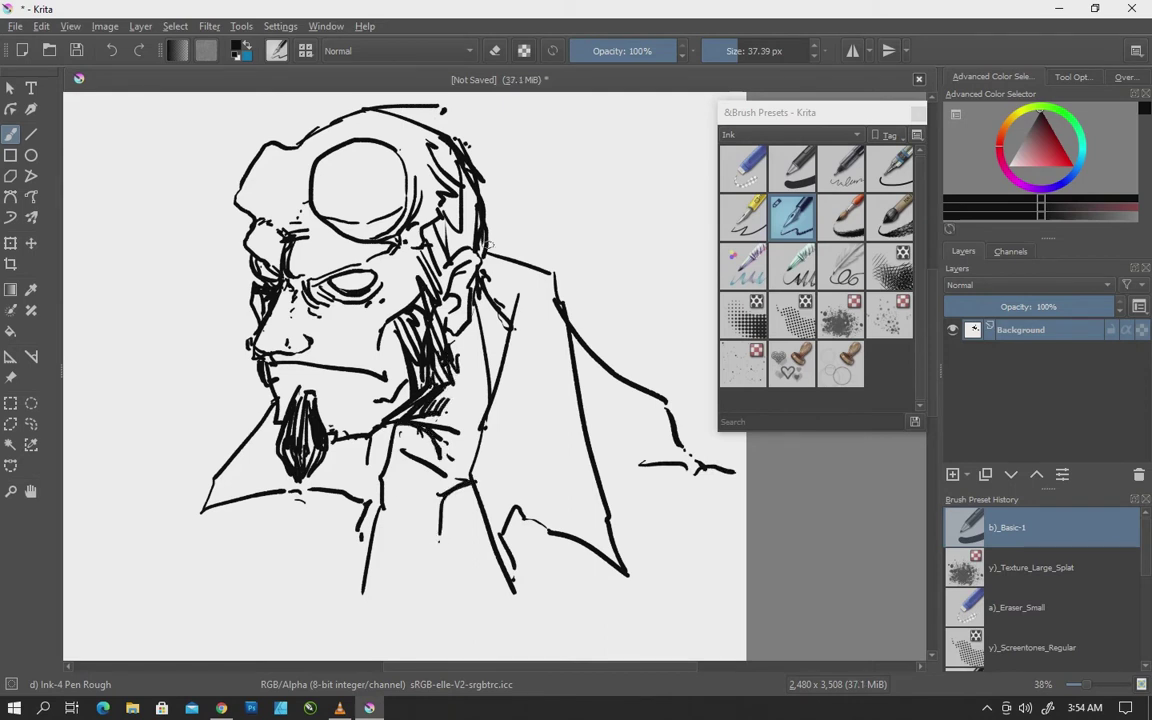
mouse_move(440, 215)
left_mouse_down()
mouse_move(460, 280)
mouse_move(505, 322)
left_mouse_up()
left_click_drag(485, 255, 512, 330)
left_click_drag(468, 225, 480, 245)
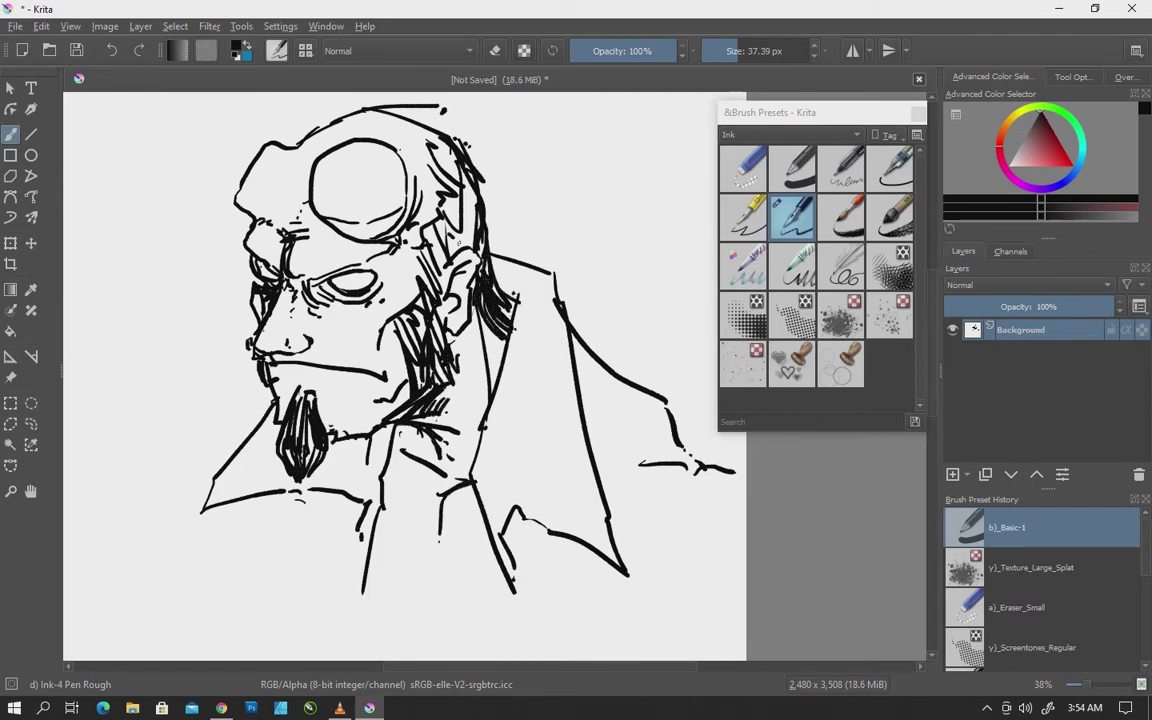
left_click_drag(445, 170, 450, 255)
- Ink hair strands on the right side and short strokes at the head top and brow
left_click_drag(466, 188, 472, 232)
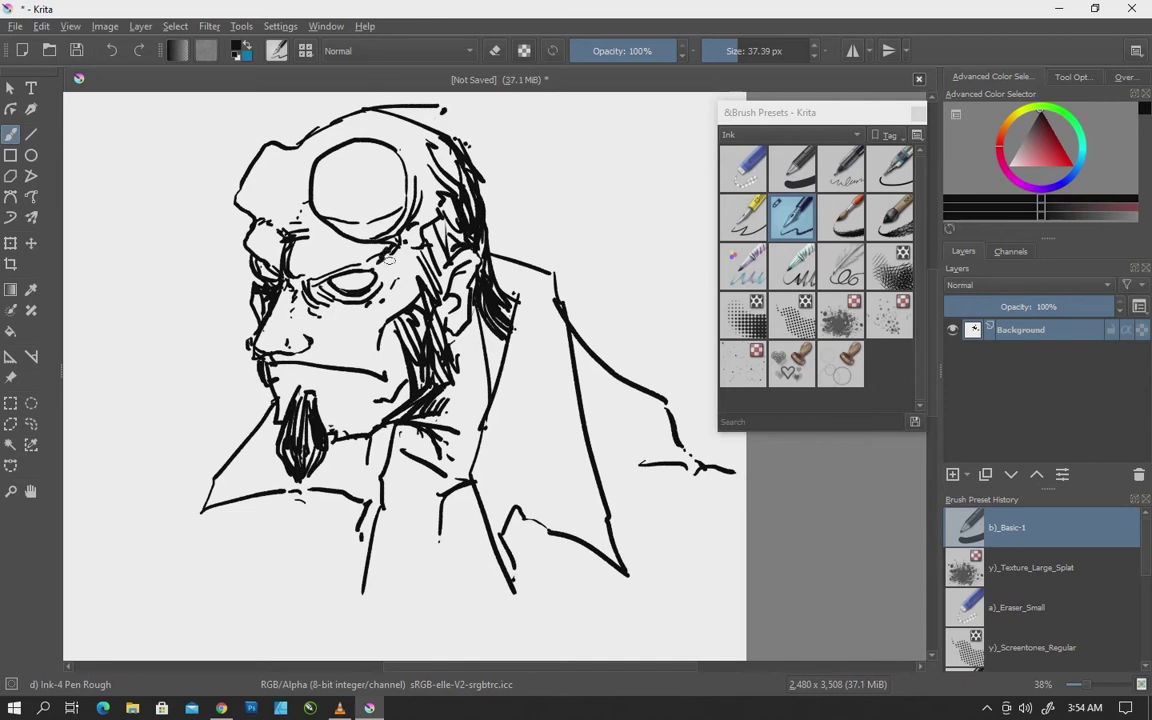
left_click_drag(422, 112, 440, 138)
left_click_drag(400, 350, 475, 428)
left_click_drag(378, 298, 364, 338)
- Add short strokes at the brow and along the goggle's right edge
left_click_drag(352, 270, 362, 280)
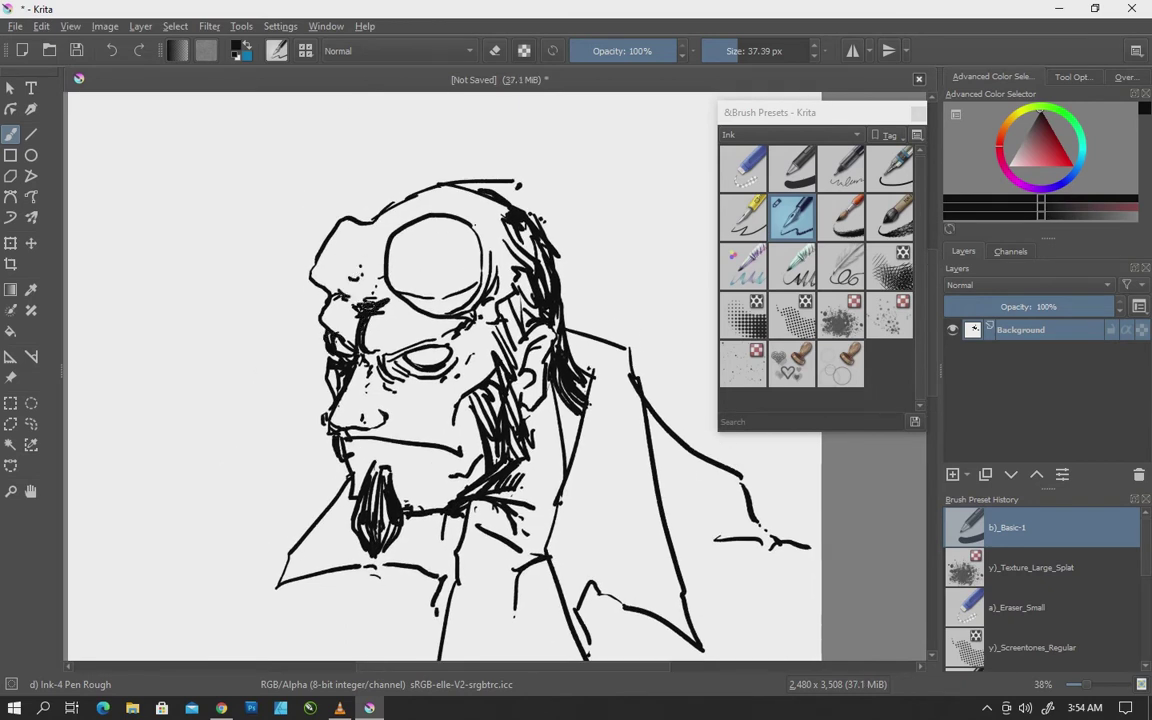
left_click_drag(488, 238, 490, 268)
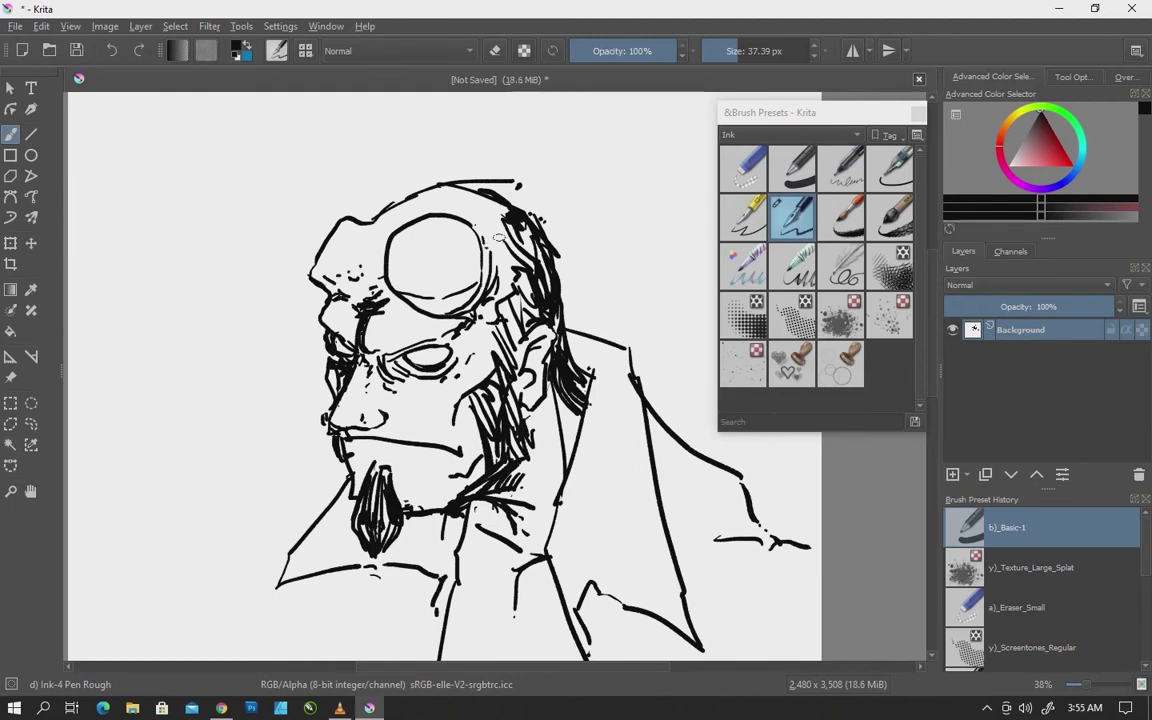
left_click_drag(380, 545, 407, 368)
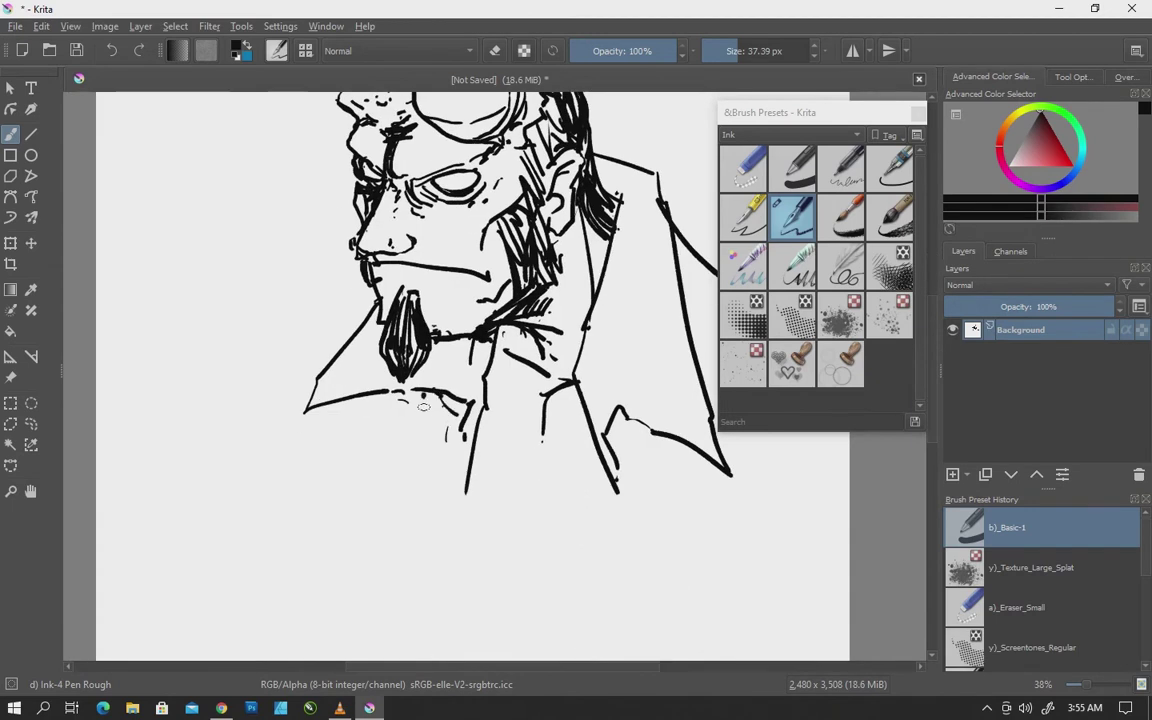
left_click_drag(555, 392, 520, 567)
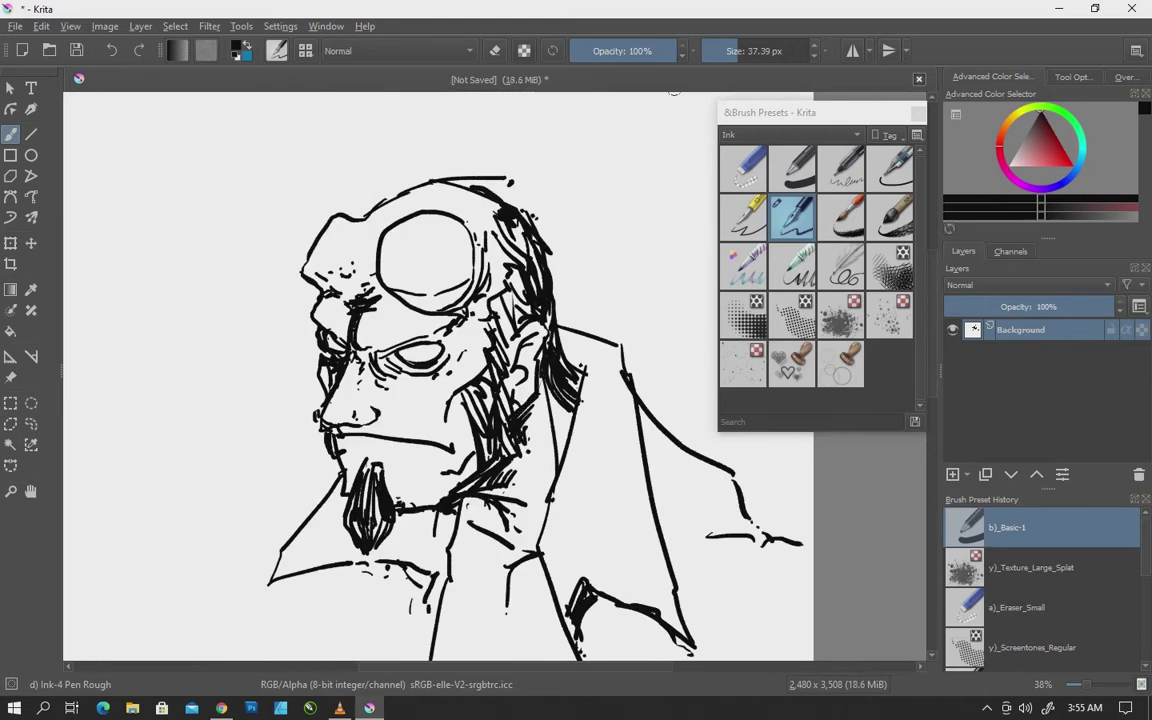
- Shrink the brush to 8.37 px and zoom to 114% centred on the goggle
left_click_drag(760, 50, 714, 50)
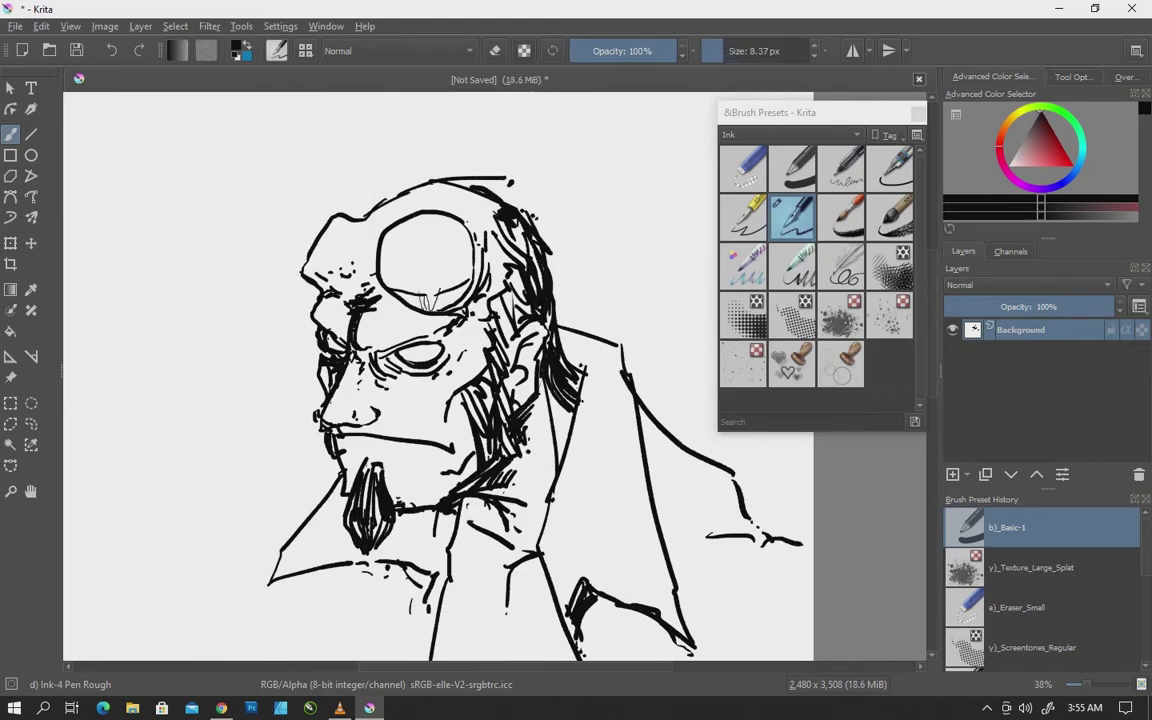
right_click(398, 326)
left_click_drag(500, 458, 527, 458)
left_click(170, 290)
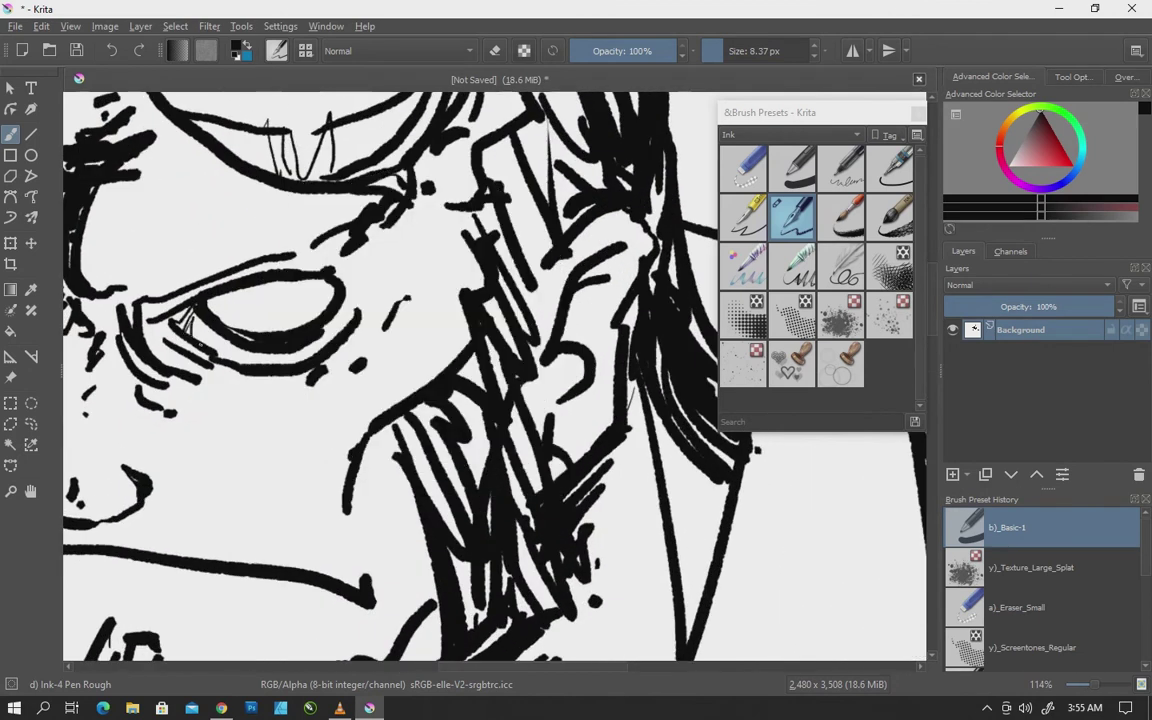
left_click_drag(300, 330, 550, 360)
- Add fine hatching around the eye, on the left cheek and near the nose
left_click_drag(415, 285, 455, 260)
left_click_drag(475, 310, 498, 275)
left_click_drag(490, 330, 545, 355)
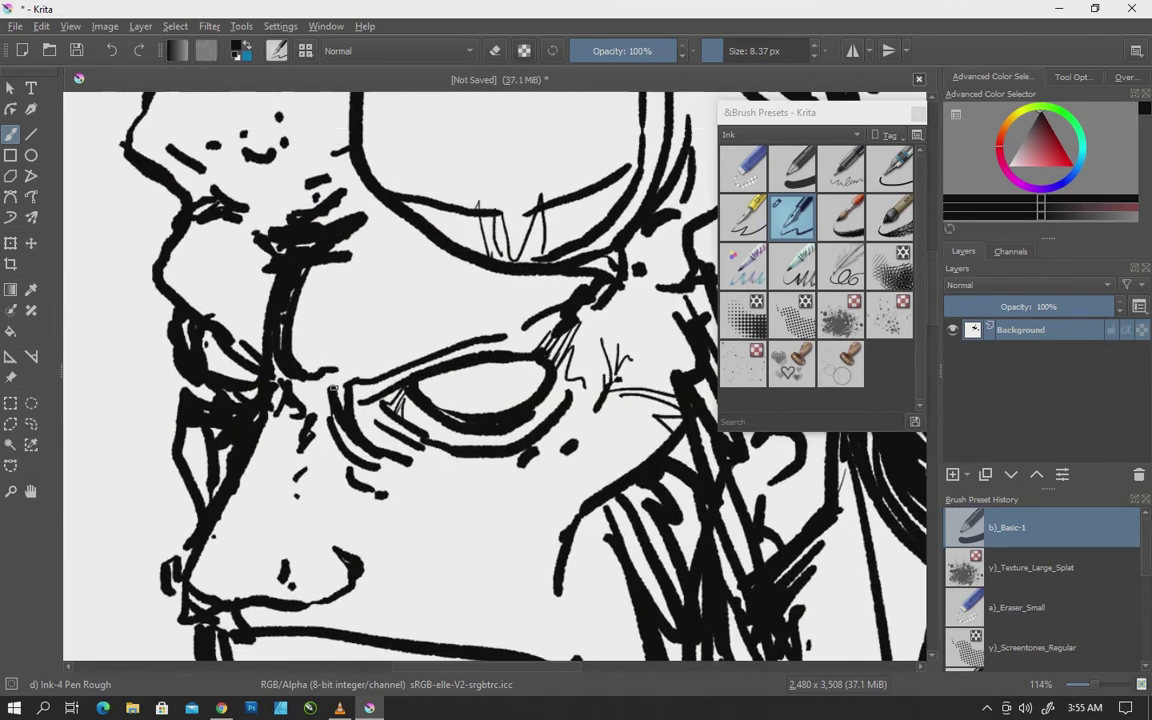
mouse_move(305, 340)
left_mouse_down()
mouse_move(255, 465)
mouse_move(303, 340)
left_mouse_up()
left_click_drag(330, 400, 350, 235)
left_click_drag(368, 372, 336, 396)
left_click_drag(410, 416, 425, 444)
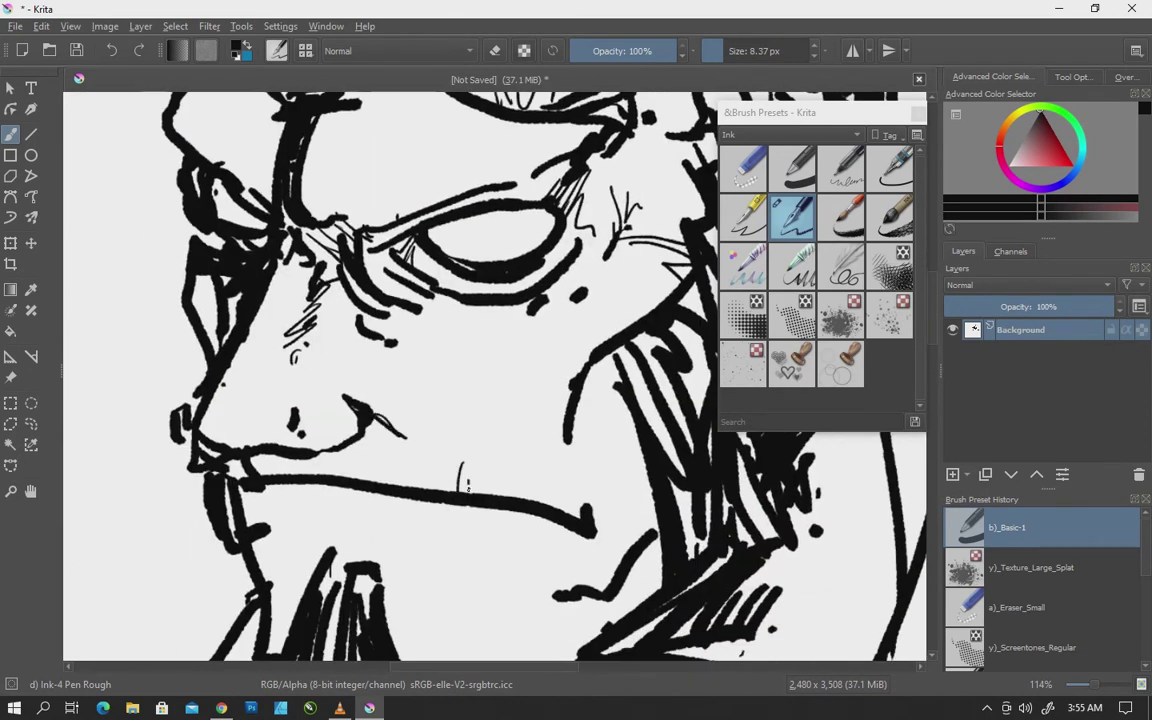
- Draw a thin line below the mouth's right end, then bring the whole goggle into view
left_click_drag(467, 485, 552, 425)
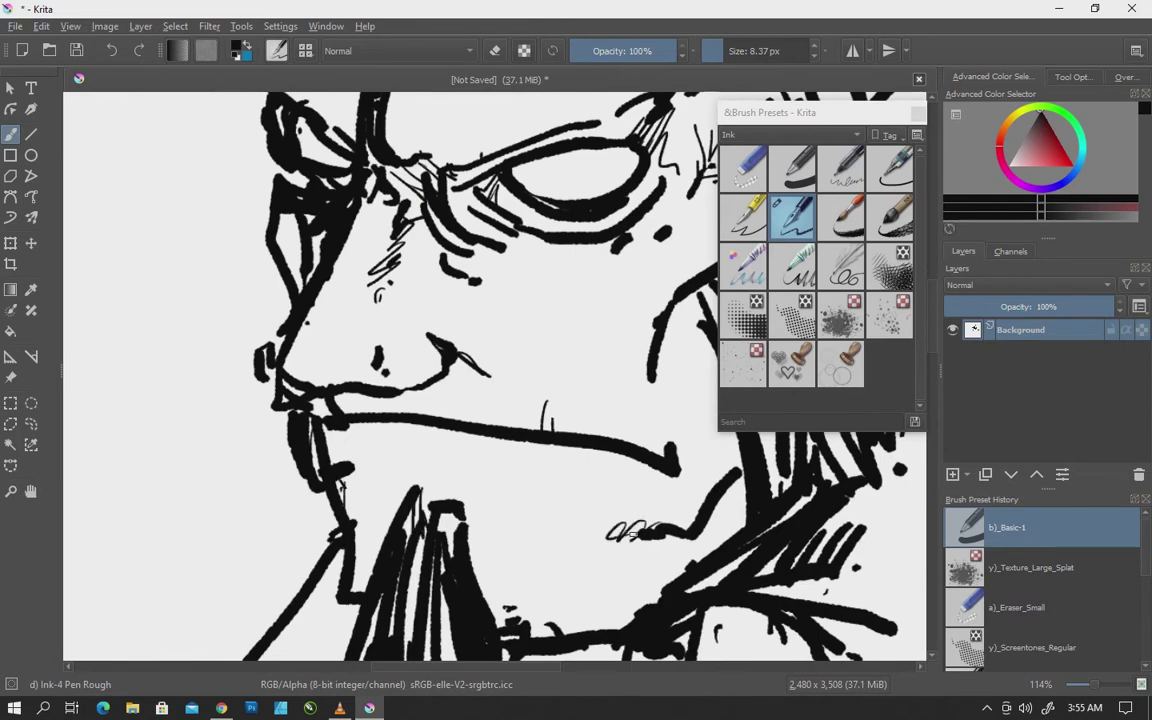
mouse_move(640, 455)
left_mouse_down()
mouse_move(618, 505)
mouse_move(658, 533)
left_mouse_up()
left_click_drag(313, 358, 296, 525)
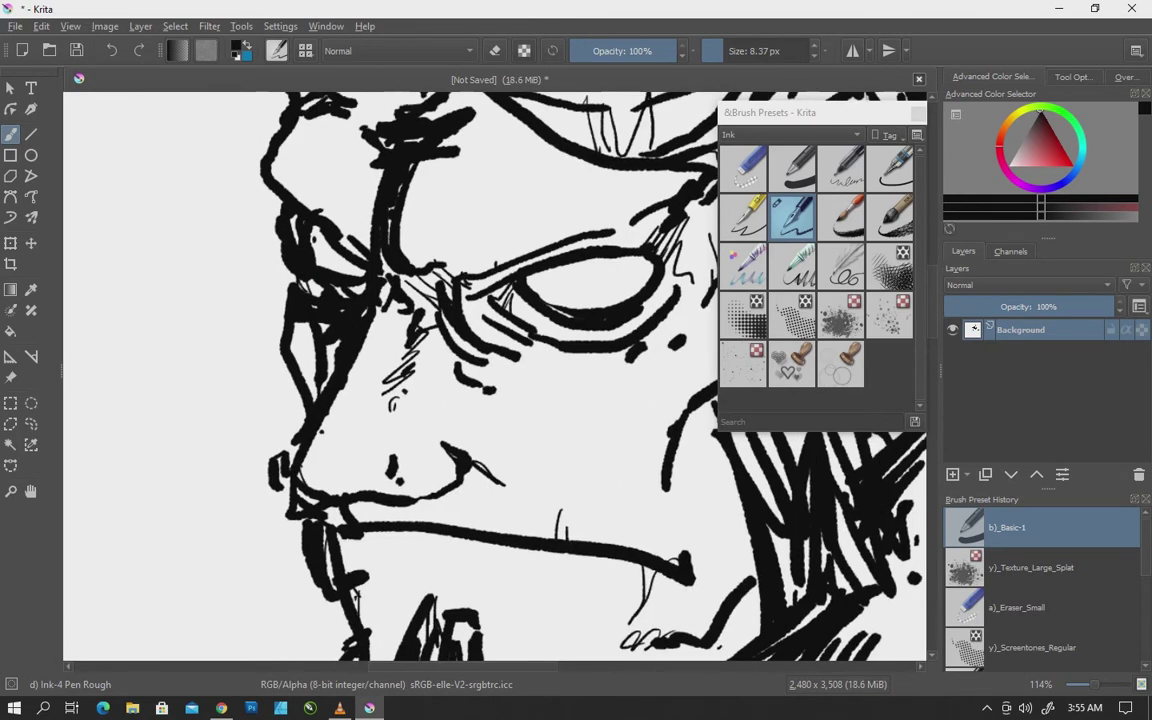
left_click_drag(241, 265, 303, 303)
left_click_drag(635, 297, 580, 330)
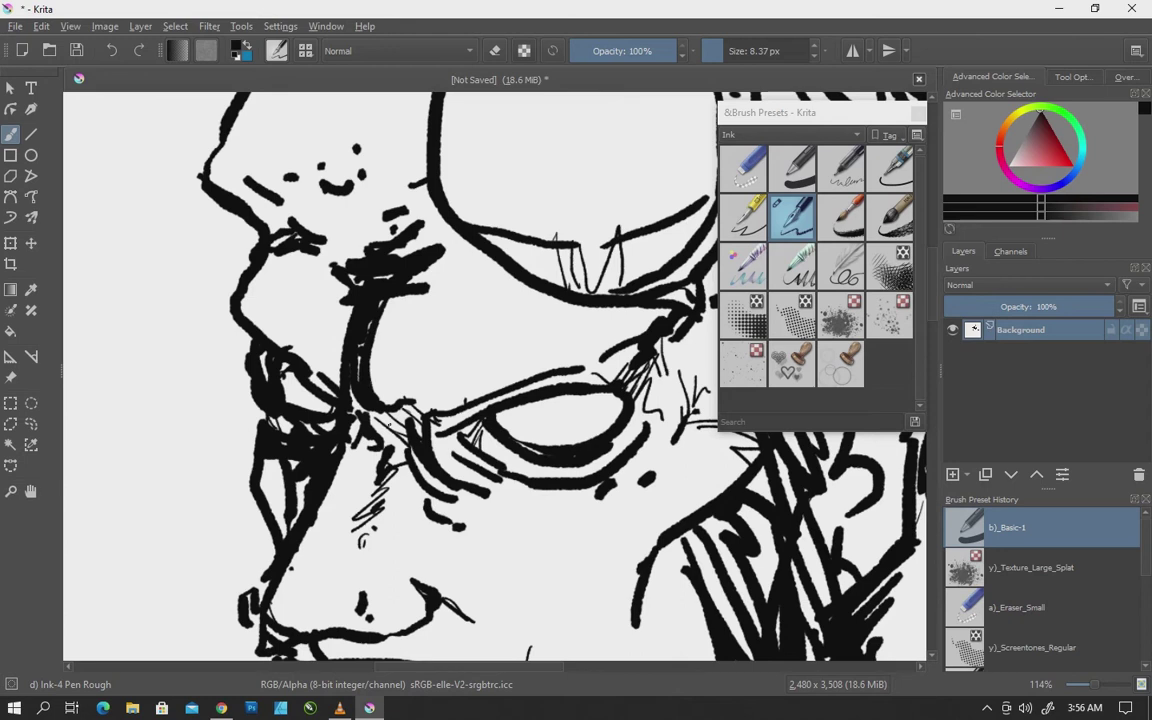
left_click_drag(696, 189, 649, 337)
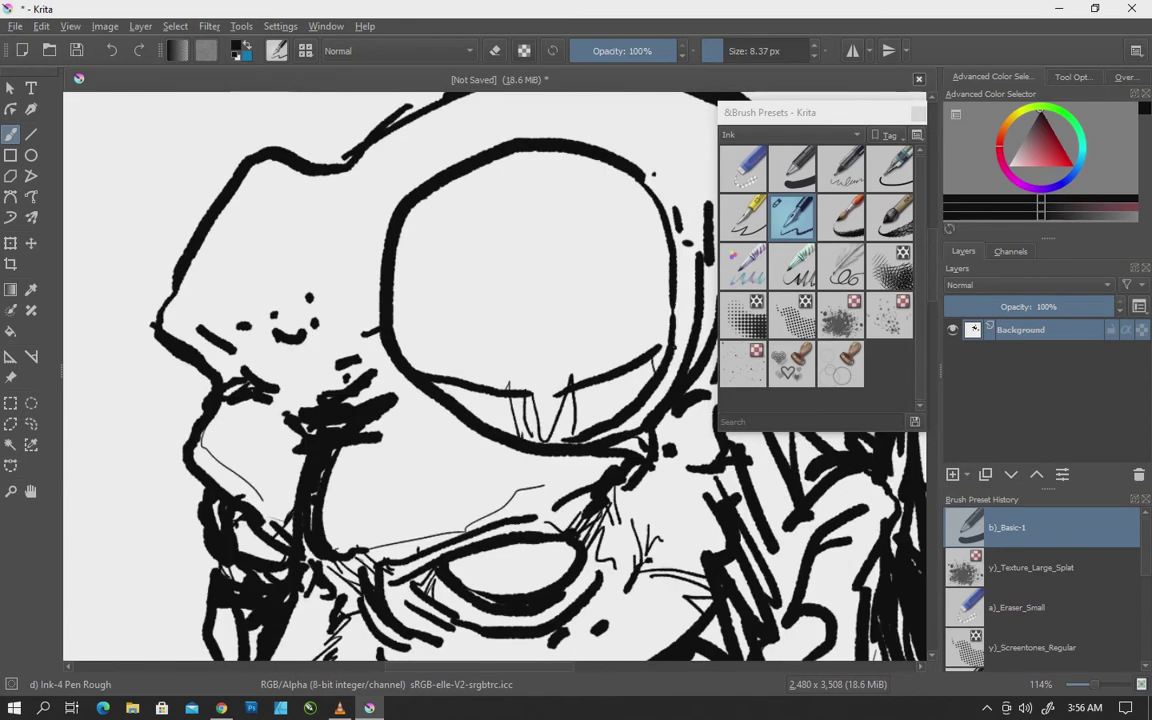
- Draw vertical glare lines inside the goggle and hatch its lower-left edge
left_click_drag(422, 190, 490, 345)
left_click_drag(466, 140, 540, 342)
left_click_drag(588, 190, 565, 325)
left_click_drag(604, 152, 560, 245)
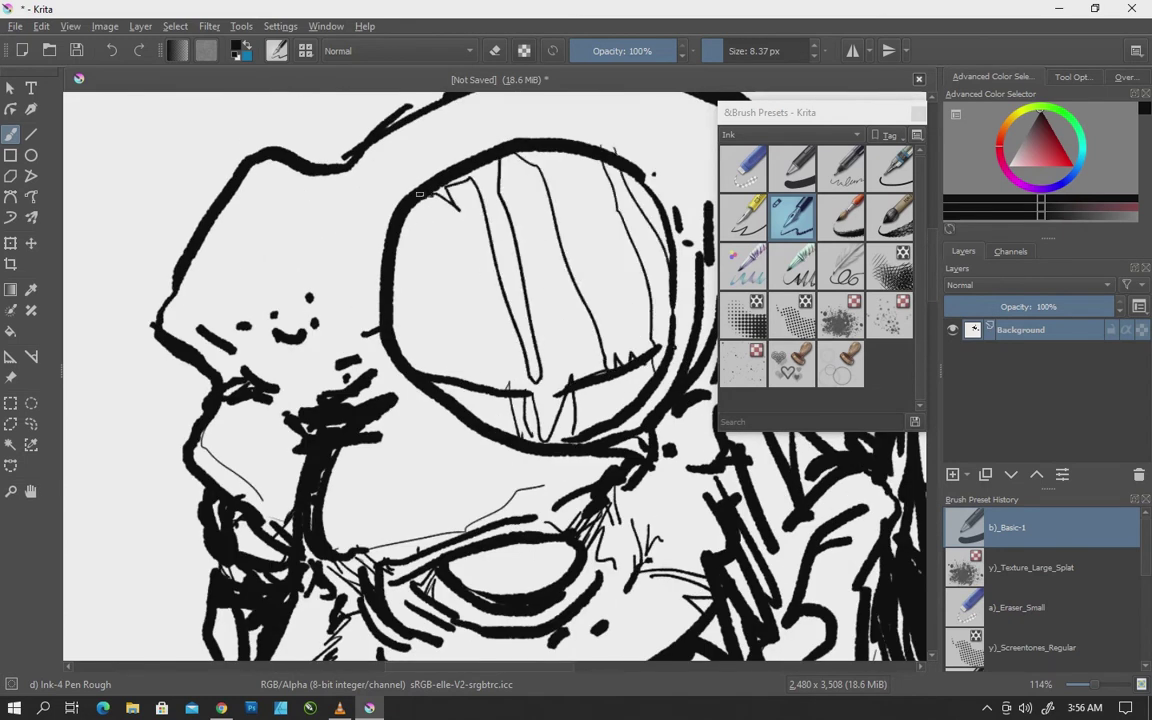
left_click_drag(420, 193, 412, 345)
mouse_move(432, 195)
left_mouse_down()
mouse_move(420, 360)
mouse_move(460, 390)
left_mouse_up()
left_click_drag(455, 360, 480, 398)
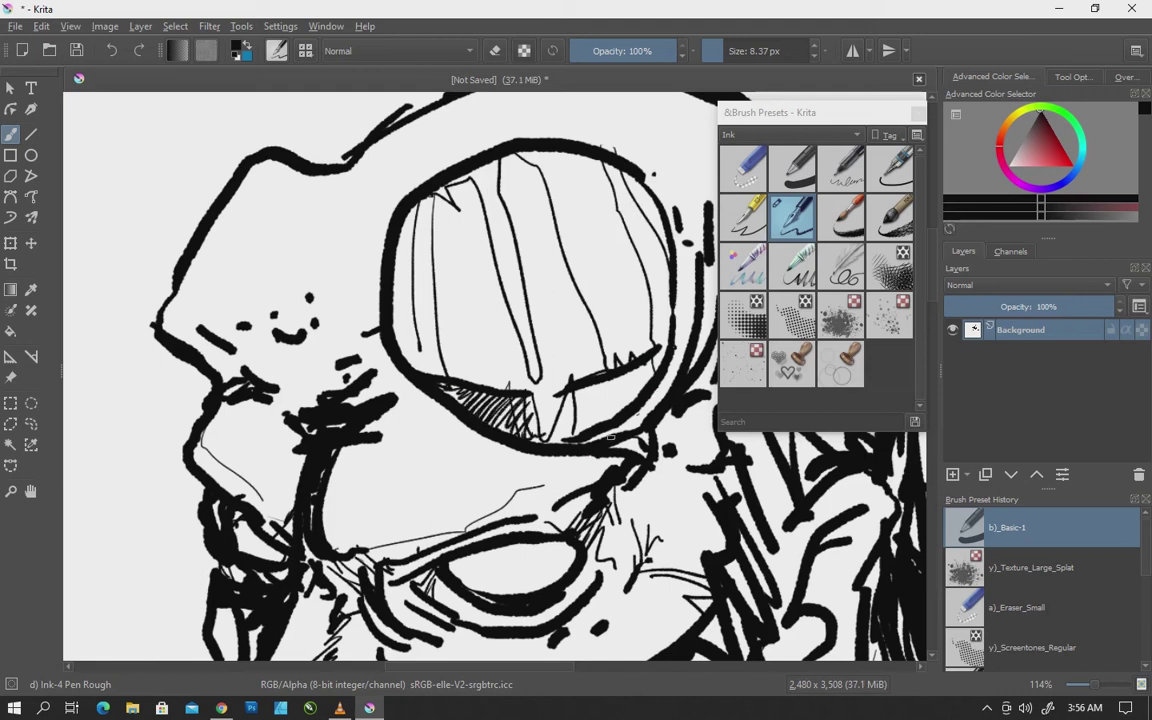
- Hatch the area left of the goggle and add a line along the nose
mouse_move(382, 345)
left_mouse_down()
mouse_move(350, 369)
mouse_move(318, 366)
left_mouse_up()
left_click_drag(344, 288, 282, 340)
left_click_drag(279, 237, 245, 287)
left_click_drag(287, 156, 261, 166)
mouse_move(310, 182)
left_mouse_down()
mouse_move(295, 199)
mouse_move(262, 200)
left_mouse_up()
- Build dense diagonal hatching on the head's upper-left side
mouse_move(235, 150)
left_mouse_down()
mouse_move(195, 202)
mouse_move(180, 260)
left_mouse_up()
left_click_drag(250, 214, 244, 258)
left_click_drag(160, 265, 152, 300)
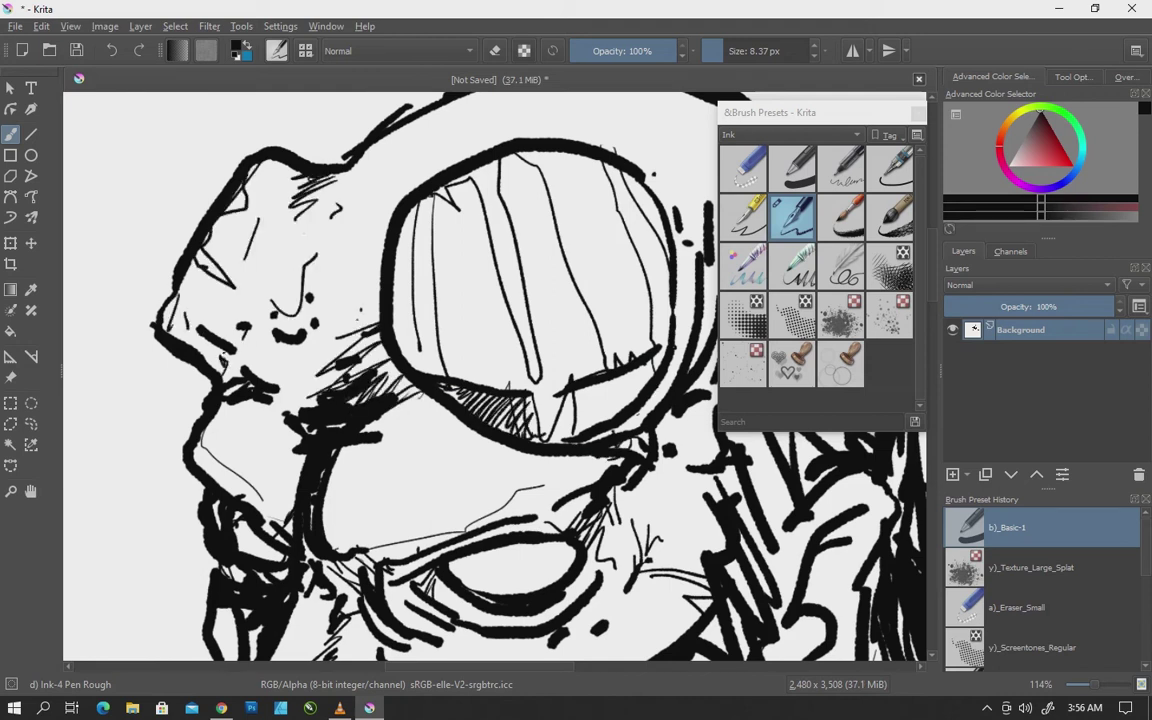
left_click_drag(262, 205, 165, 302)
left_click_drag(190, 276, 162, 312)
mouse_move(228, 240)
left_mouse_down()
mouse_move(184, 324)
mouse_move(212, 318)
left_mouse_up()
left_click_drag(262, 202, 230, 246)
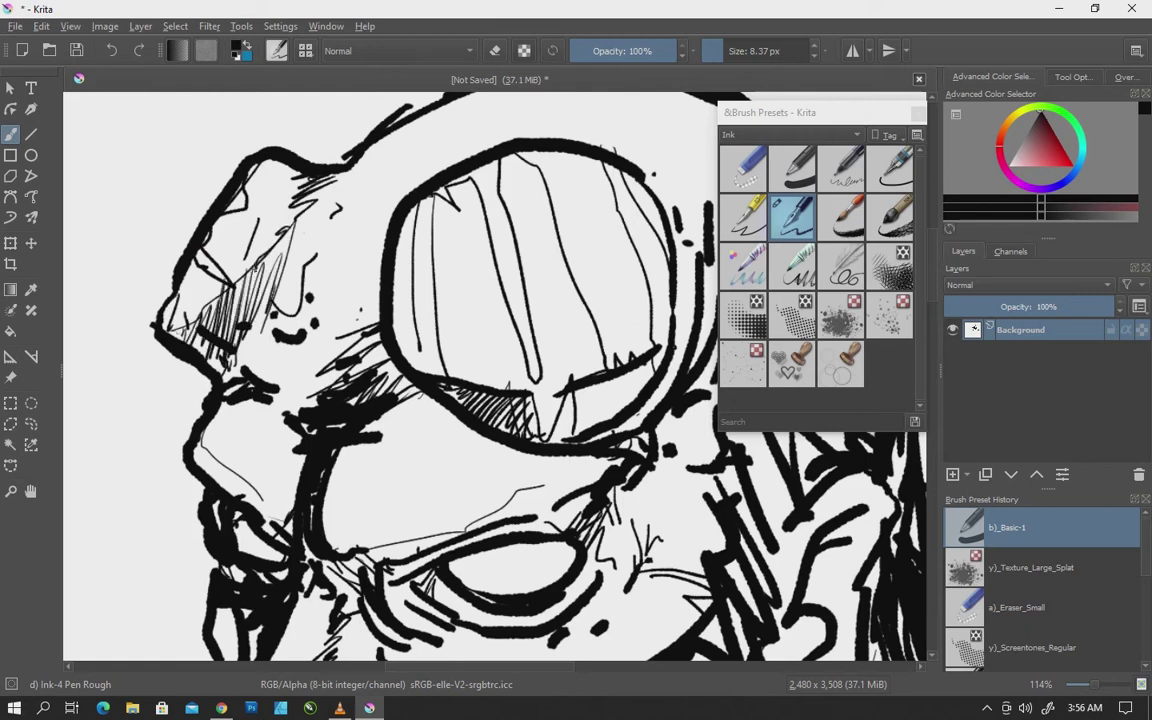
- Add strokes at the top of the head and around the mouth and goatee
mouse_move(338, 227)
left_mouse_down()
mouse_move(454, 204)
mouse_move(518, 320)
left_mouse_up()
left_click_drag(374, 115, 248, 166)
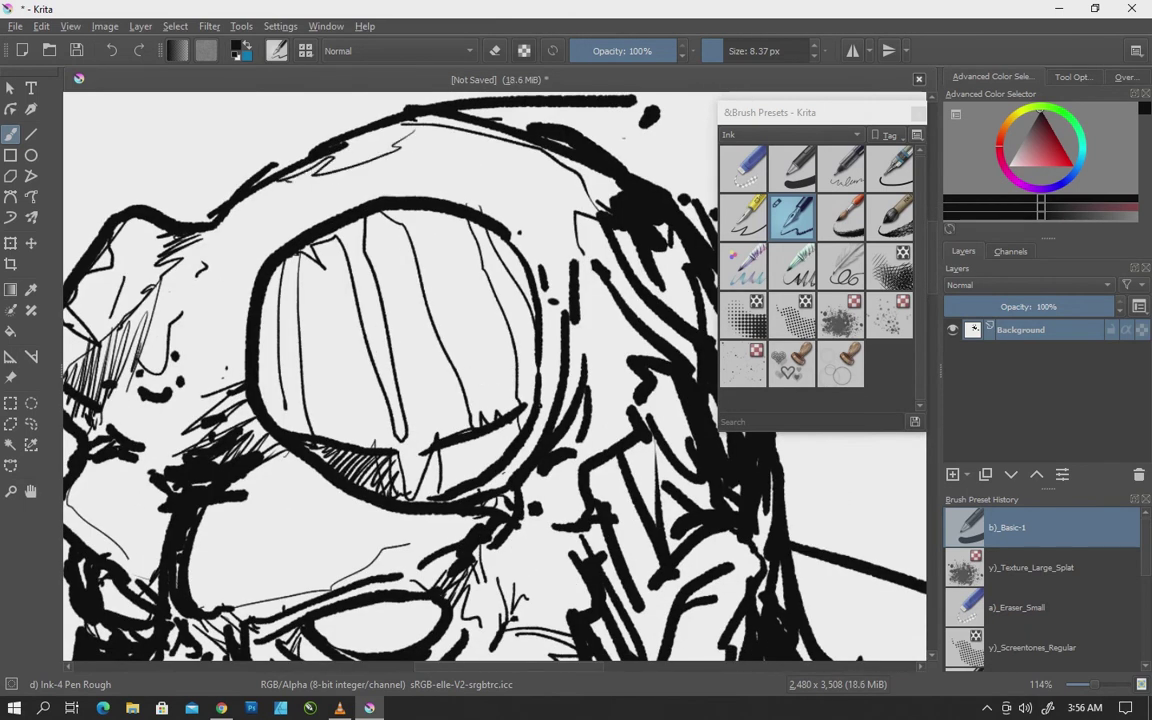
left_click_drag(522, 276, 484, 328)
mouse_move(520, 302)
left_mouse_down()
mouse_move(474, 372)
mouse_move(467, 362)
left_mouse_up()
left_click_drag(446, 366, 384, 380)
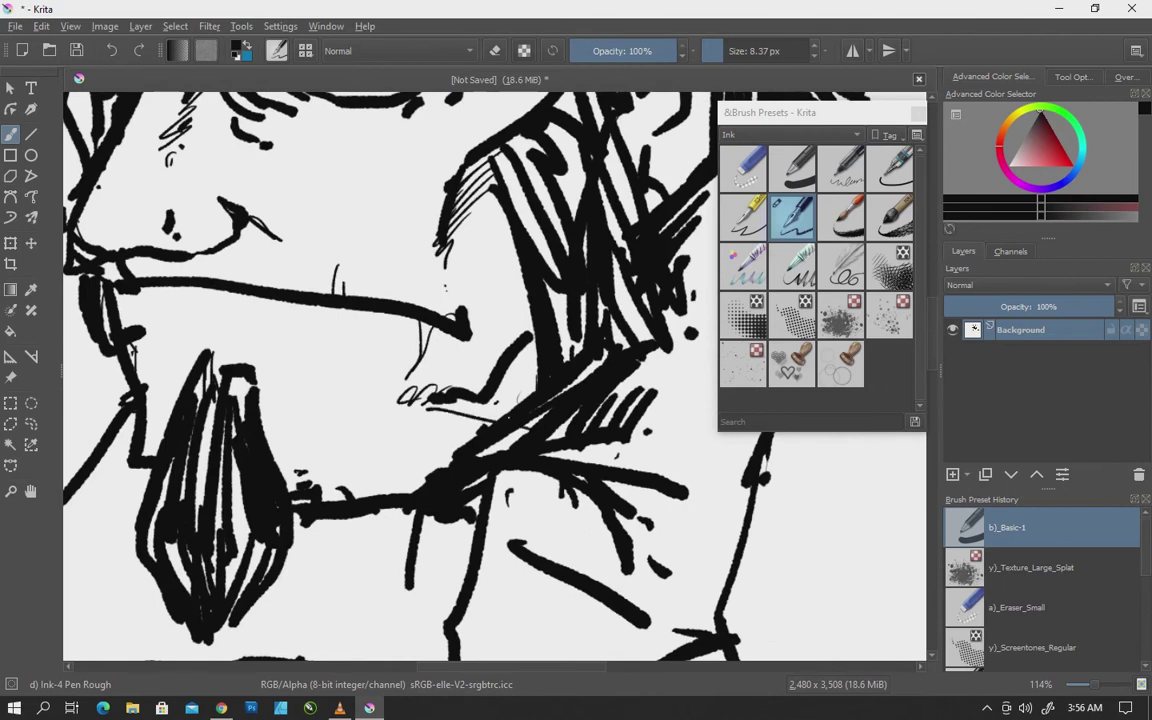
left_click_drag(468, 392, 436, 408)
- Ink extra pen strokes and light hatching across the face
left_click_drag(423, 292, 365, 358)
left_click_drag(482, 130, 462, 166)
left_click_drag(498, 138, 474, 196)
left_click_drag(520, 205, 562, 190)
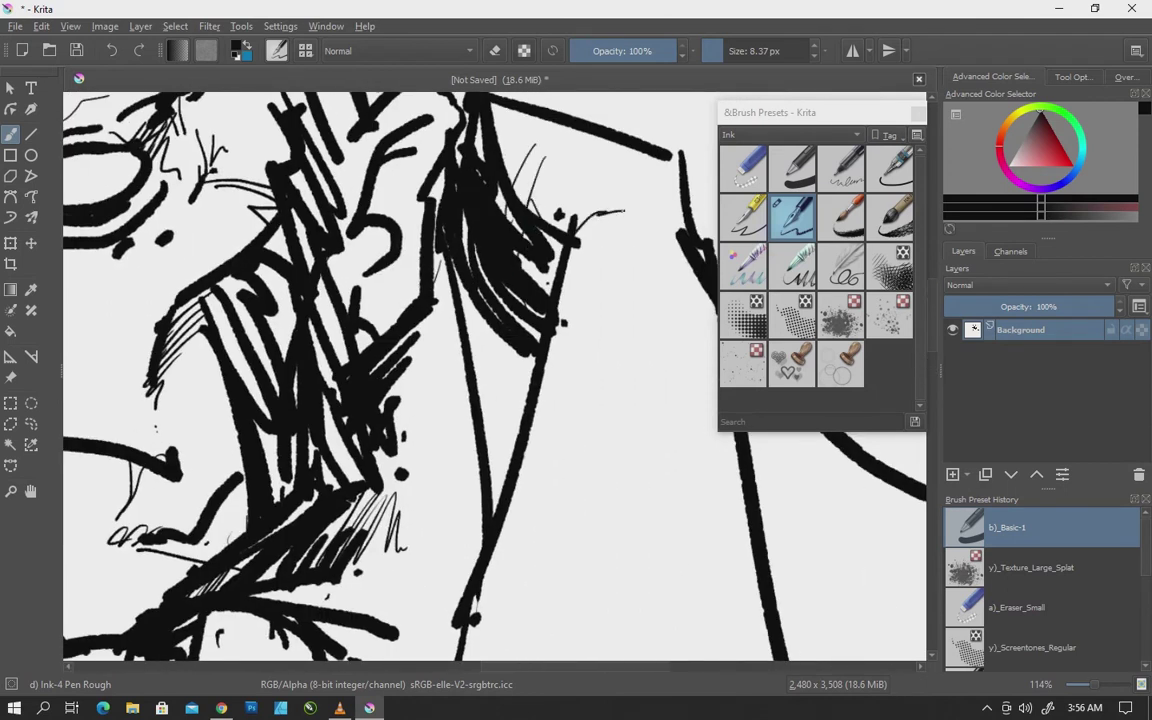
left_click_drag(670, 378, 538, 381)
mouse_move(412, 244)
left_mouse_down()
mouse_move(384, 340)
mouse_move(390, 378)
mouse_move(370, 302)
left_mouse_up()
- Add short ink strokes on the face and around the goggle lens
left_click_drag(396, 354, 375, 440)
left_click_drag(347, 395, 304, 455)
left_click_drag(366, 286, 351, 318)
left_click_drag(363, 340, 338, 472)
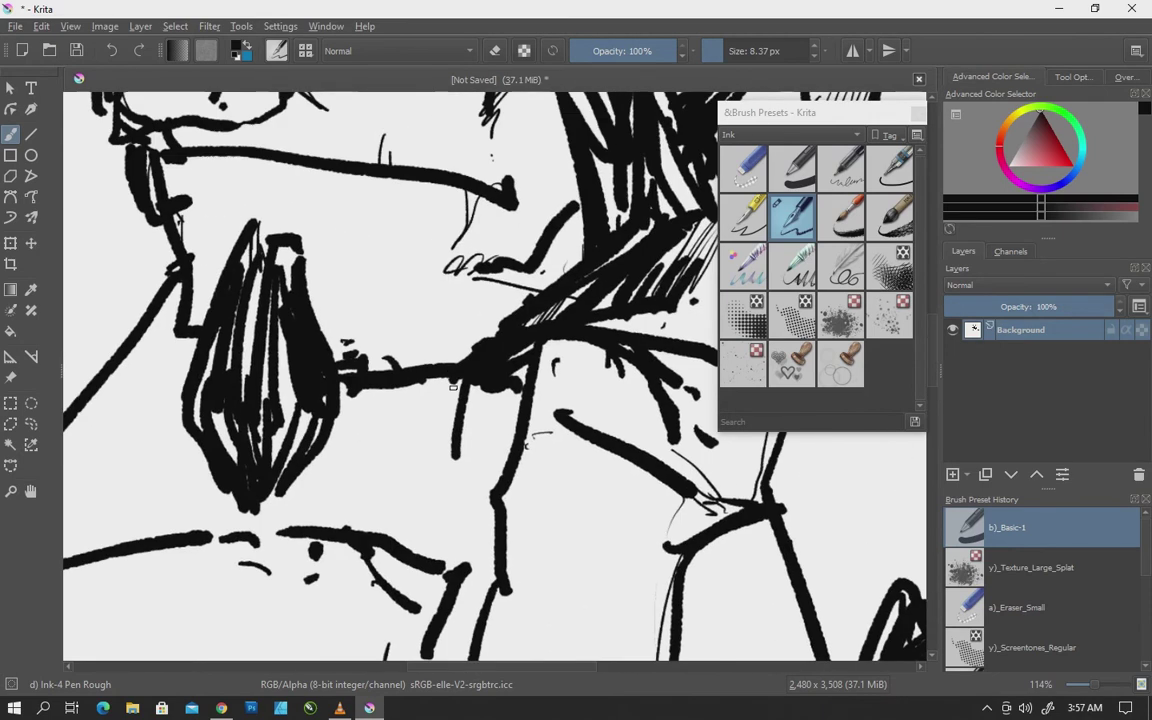
left_click_drag(322, 326, 392, 314)
left_click_drag(358, 326, 428, 312)
left_click_drag(186, 260, 166, 295)
mouse_move(210, 186)
left_mouse_down()
mouse_move(288, 216)
mouse_move(270, 218)
left_mouse_up()
- Hatch the upper lip above the goatee
mouse_move(306, 220)
left_mouse_down()
mouse_move(332, 212)
mouse_move(320, 205)
left_mouse_up()
left_click_drag(290, 227, 312, 215)
left_click_drag(204, 208, 264, 194)
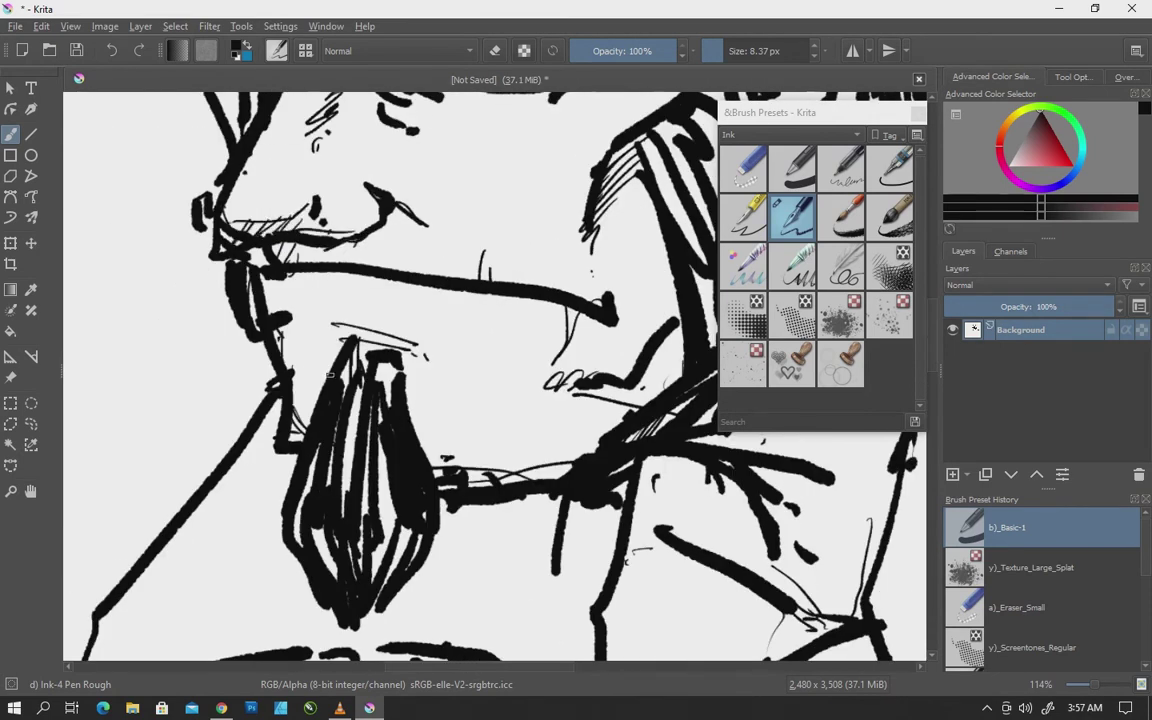
left_click_drag(266, 408, 255, 440)
- Zoom out to 33% and add short hatching strokes near the neck and collar
right_click(452, 290)
scroll(452, 290, "down", 2)
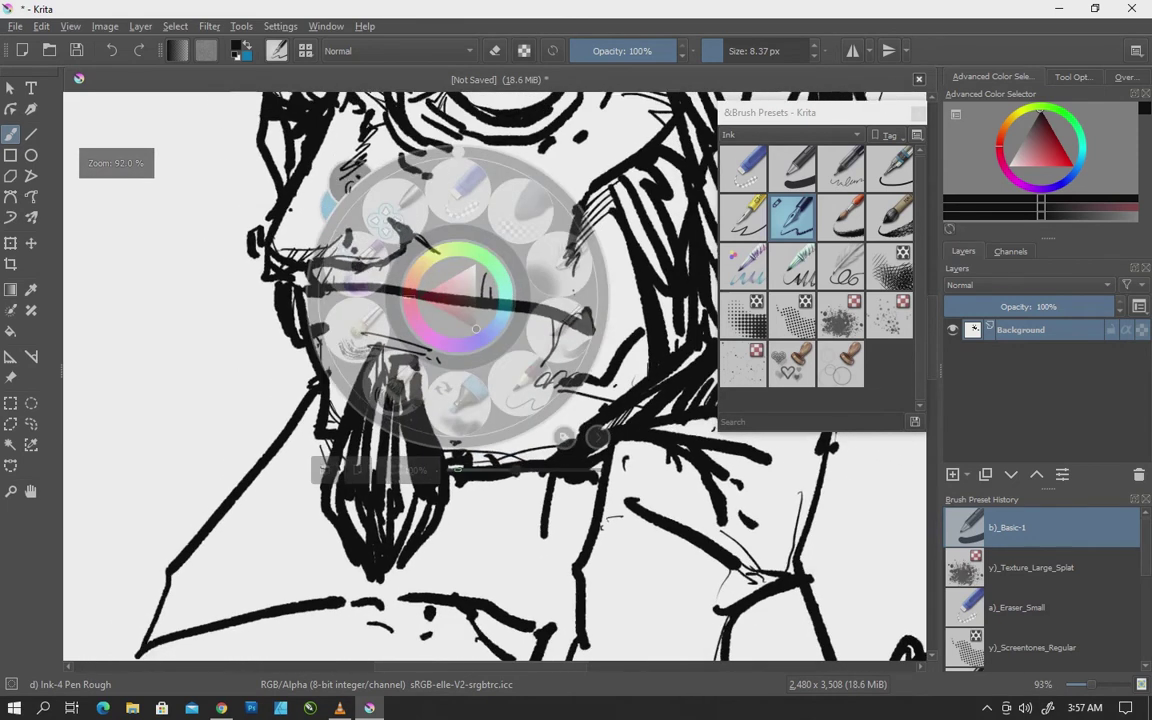
scroll(452, 290, "down", 3)
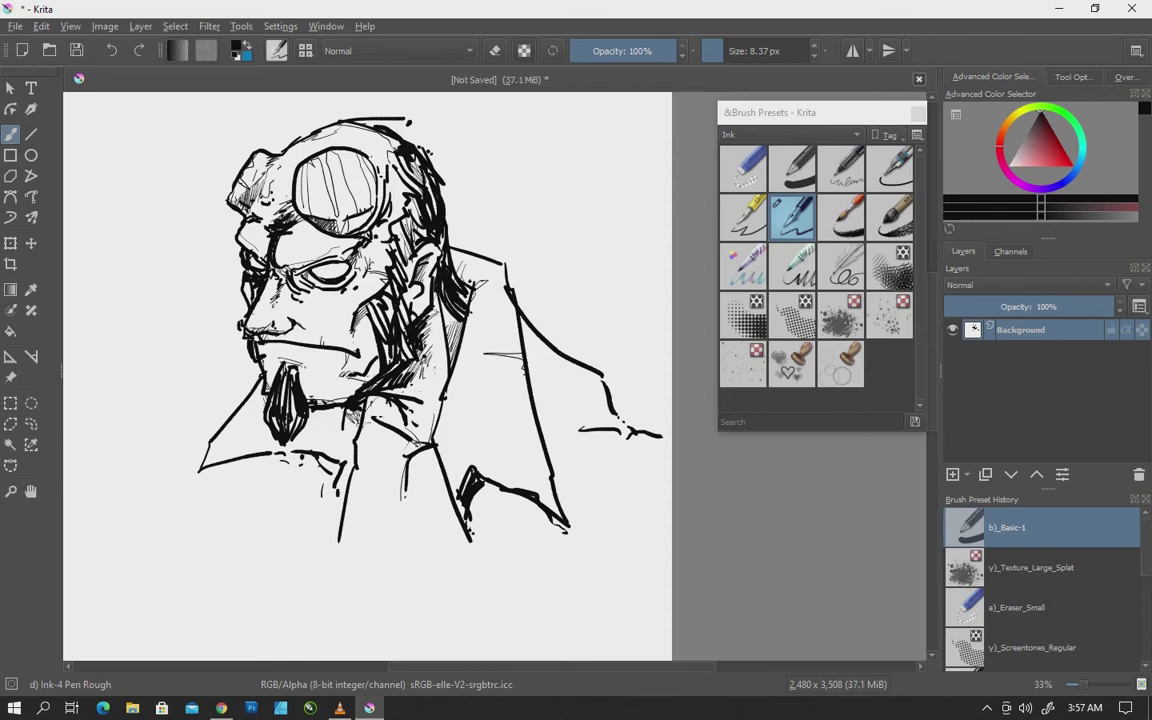
left_click_drag(366, 398, 388, 421)
- On a new layer, ink dark helmet strokes with the Basic-1 brush at about 17 px
key("Insert")
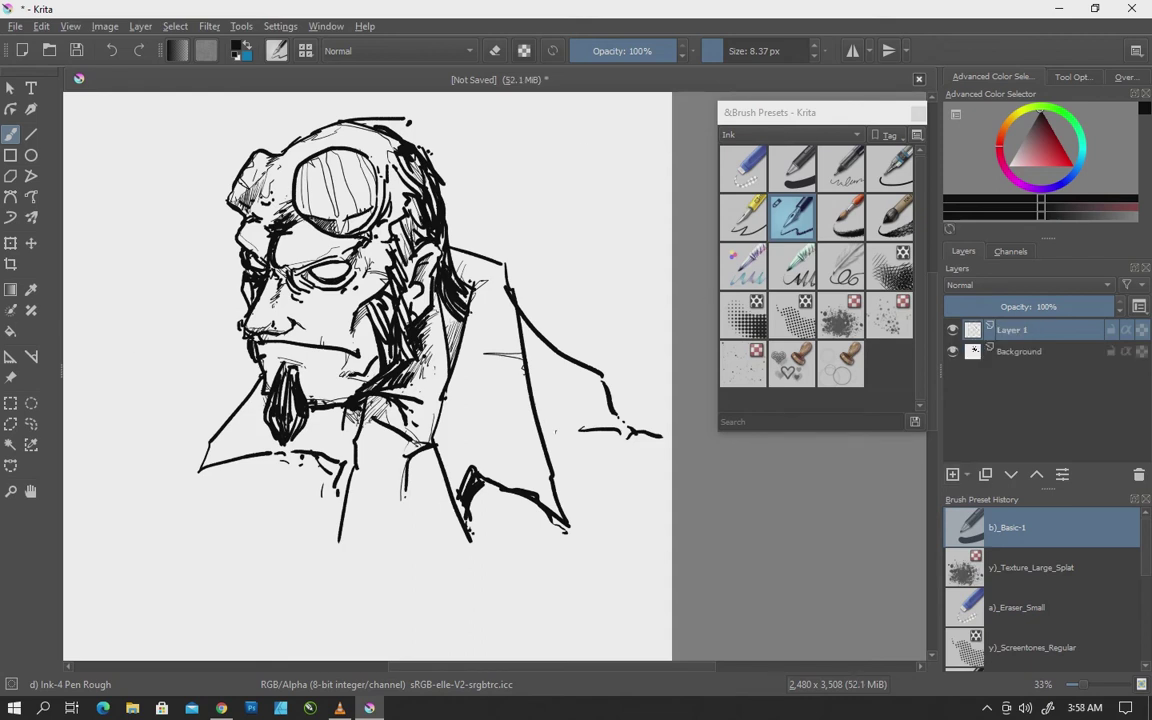
left_click(792, 167)
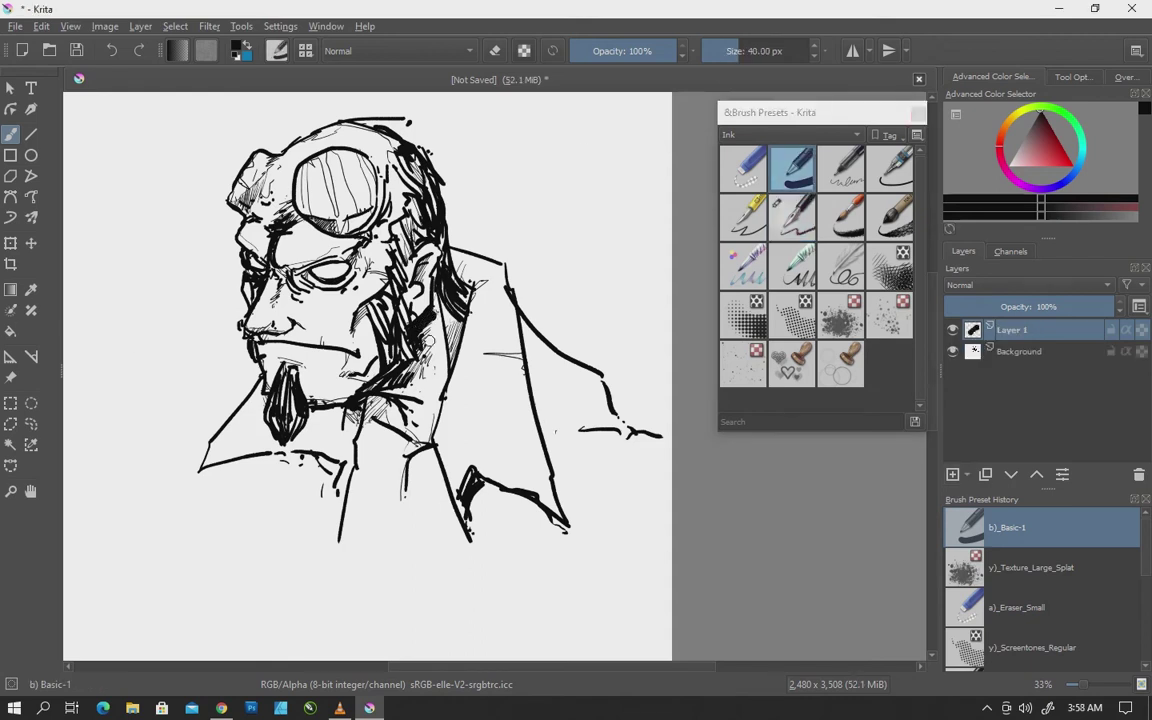
left_click_drag(381, 290, 376, 296)
left_click_drag(370, 205, 376, 172)
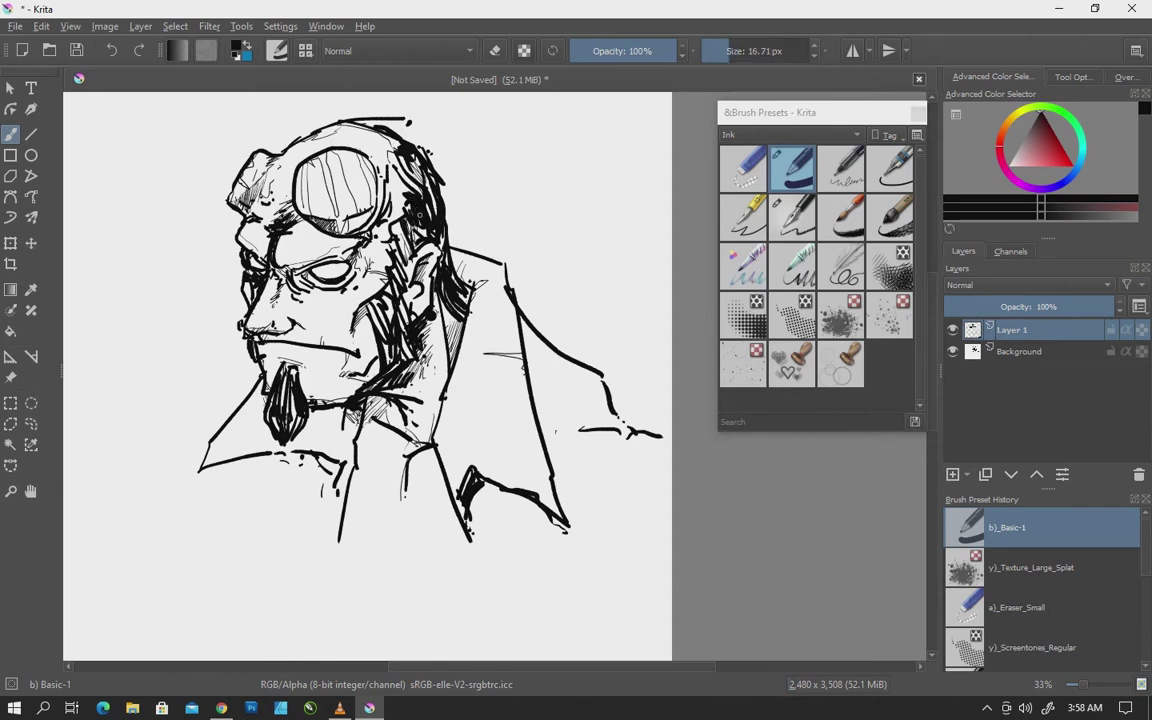
left_click_drag(362, 248, 366, 208)
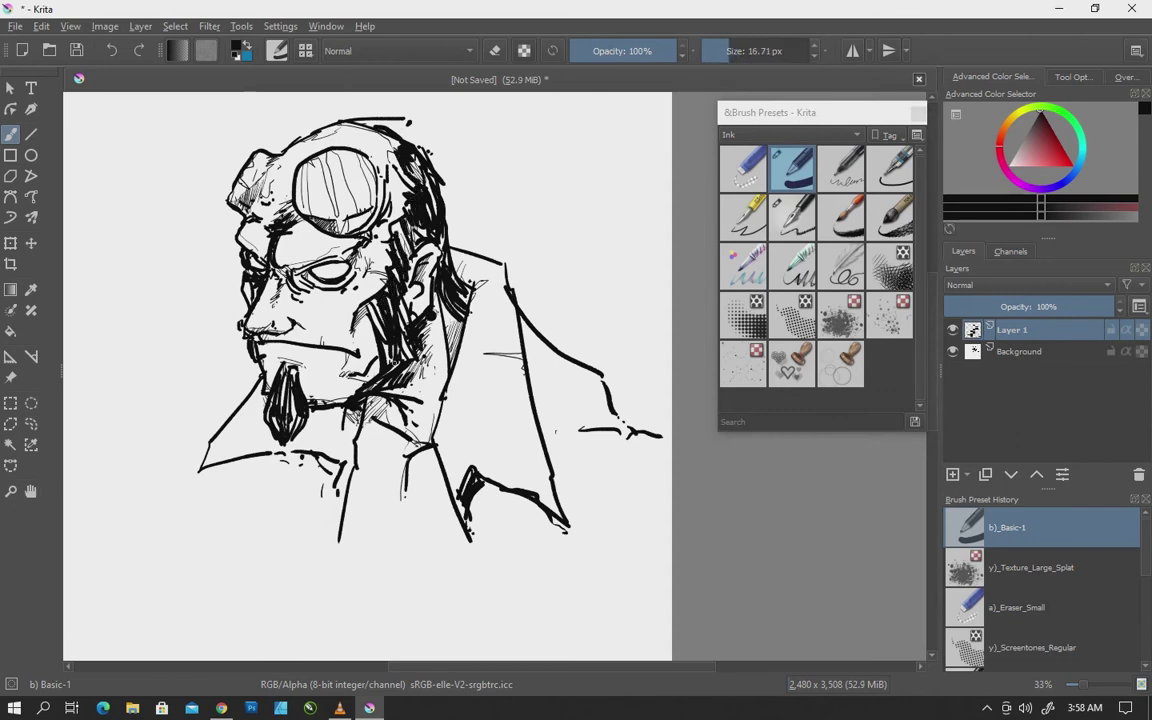
- Darken the neck, collar and coat fold with bold strokes, then pick Ink-7 Brush Rough
left_click_drag(358, 400, 351, 439)
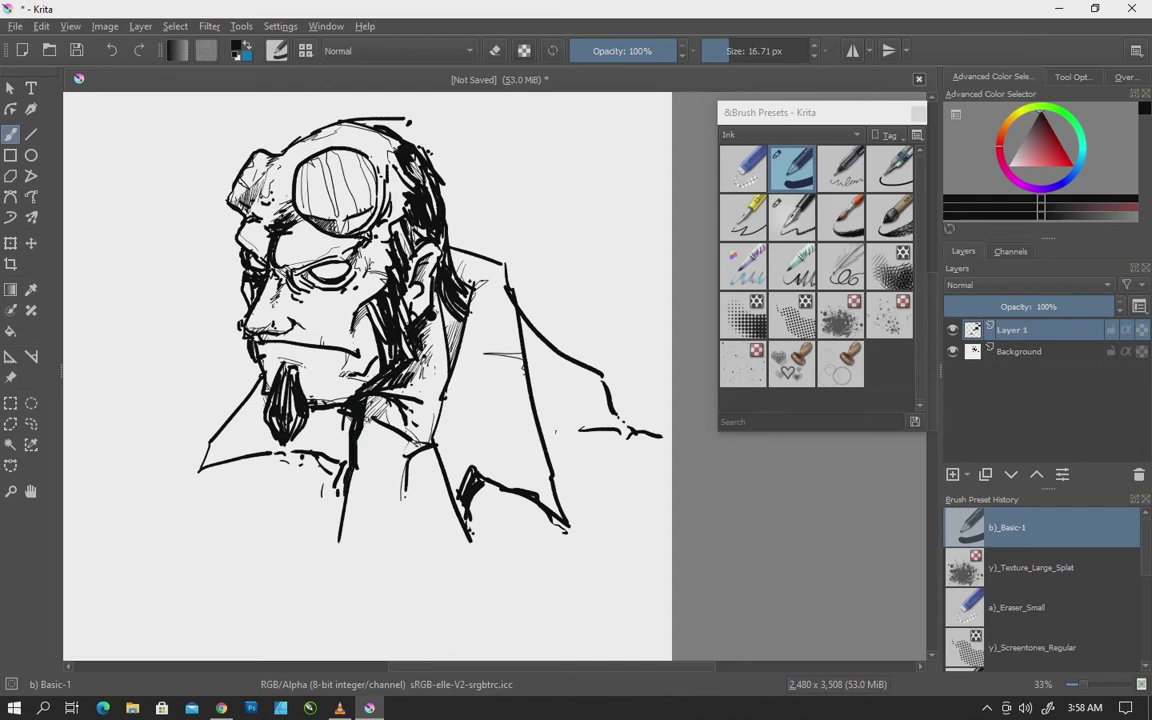
left_click_drag(326, 376, 322, 433)
mouse_move(418, 290)
left_mouse_down()
mouse_move(352, 460)
mouse_move(392, 518)
left_mouse_up()
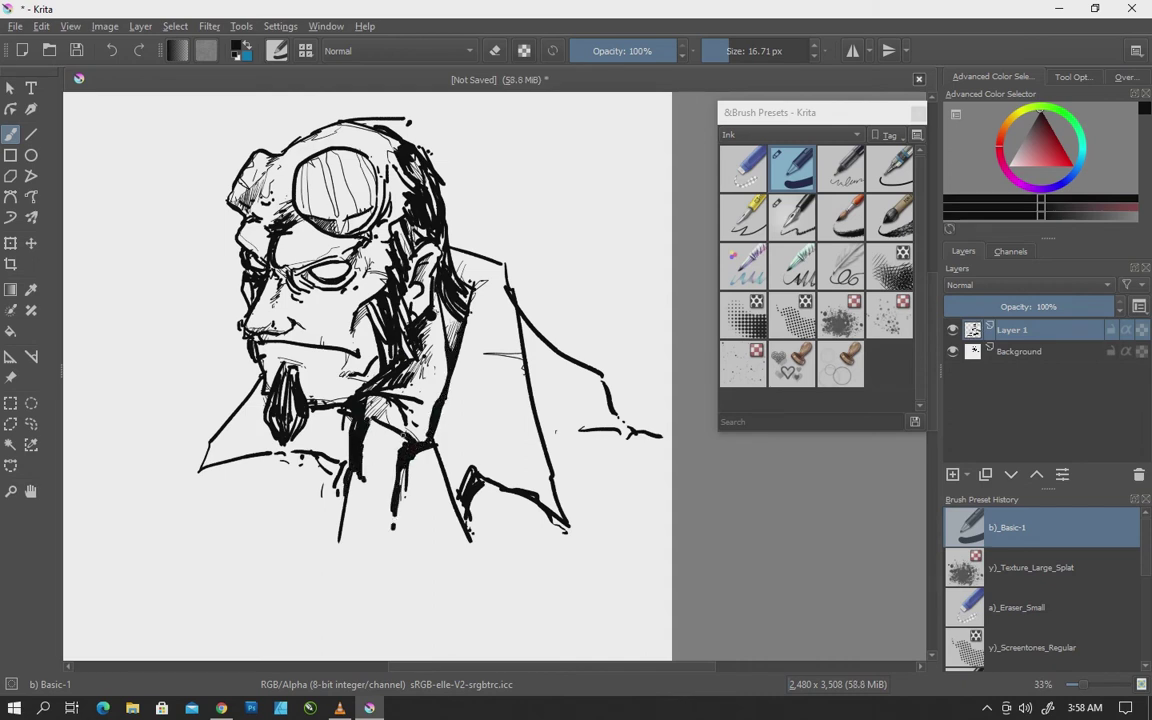
mouse_move(466, 474)
left_mouse_down()
mouse_move(532, 510)
mouse_move(478, 548)
left_mouse_up()
mouse_move(342, 460)
left_mouse_down()
mouse_move(330, 500)
mouse_move(310, 495)
left_mouse_up()
left_click(841, 217)
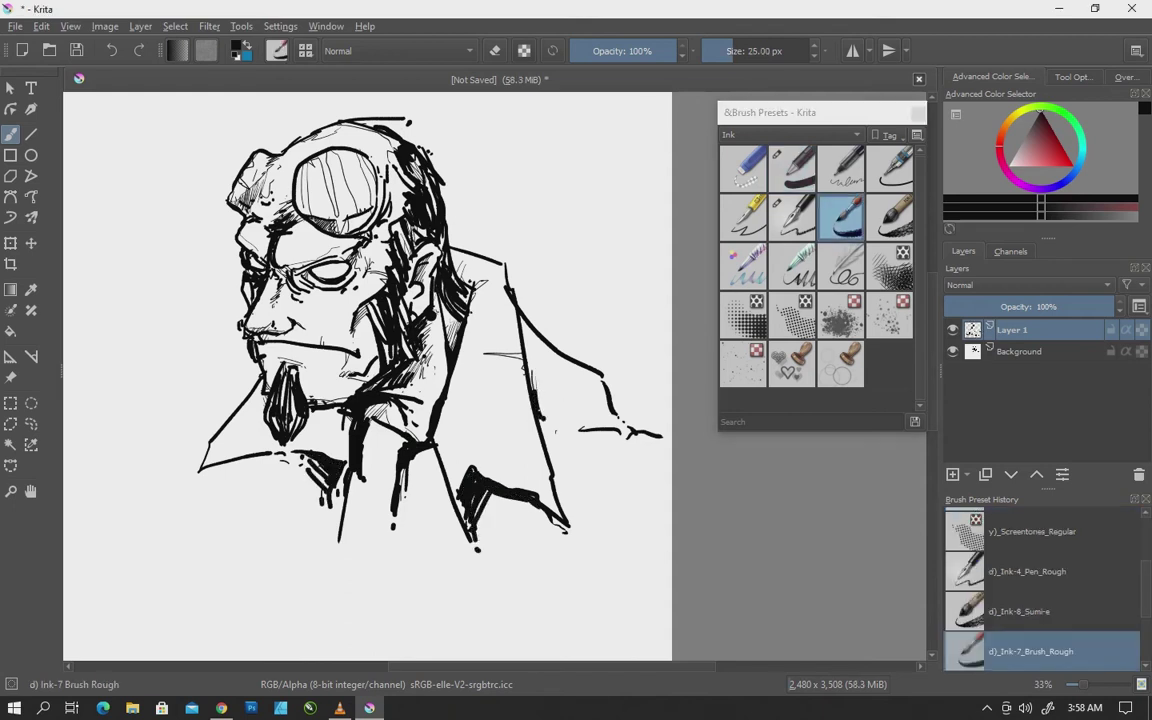
- Thicken the collar shadows with rough ink strokes, including a diagonal collar edge
left_click_drag(470, 482, 455, 448)
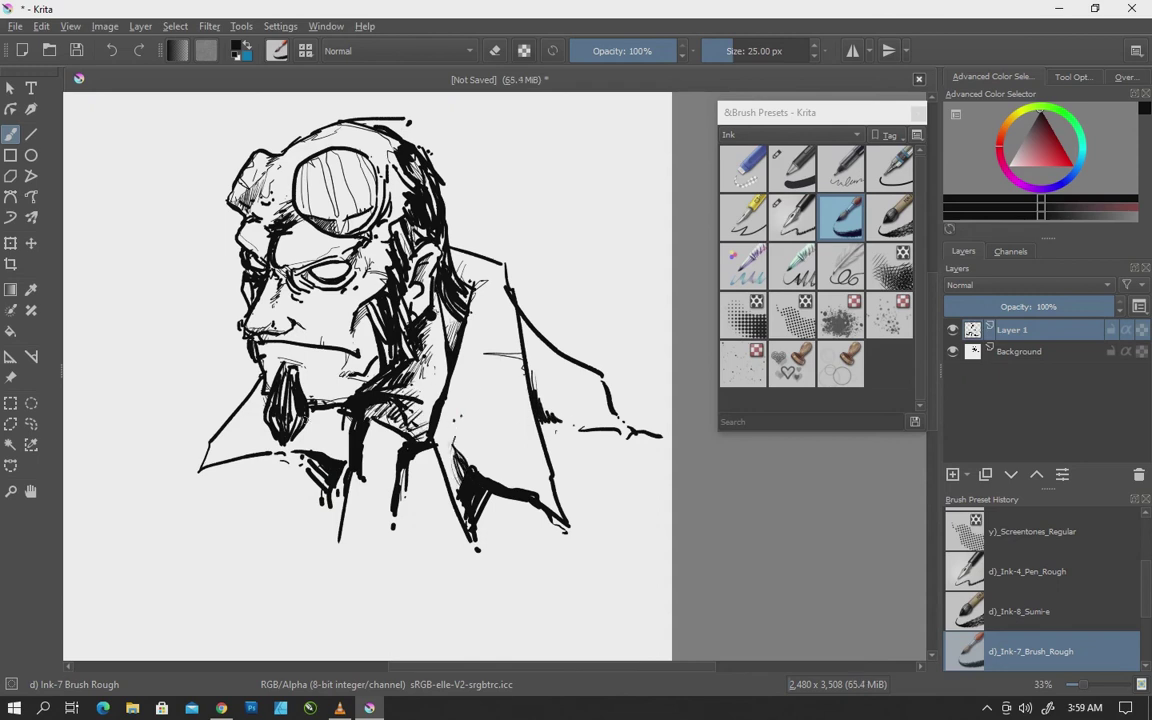
mouse_move(360, 370)
left_mouse_down()
mouse_move(380, 420)
mouse_move(355, 525)
left_mouse_up()
left_click_drag(400, 420, 362, 300)
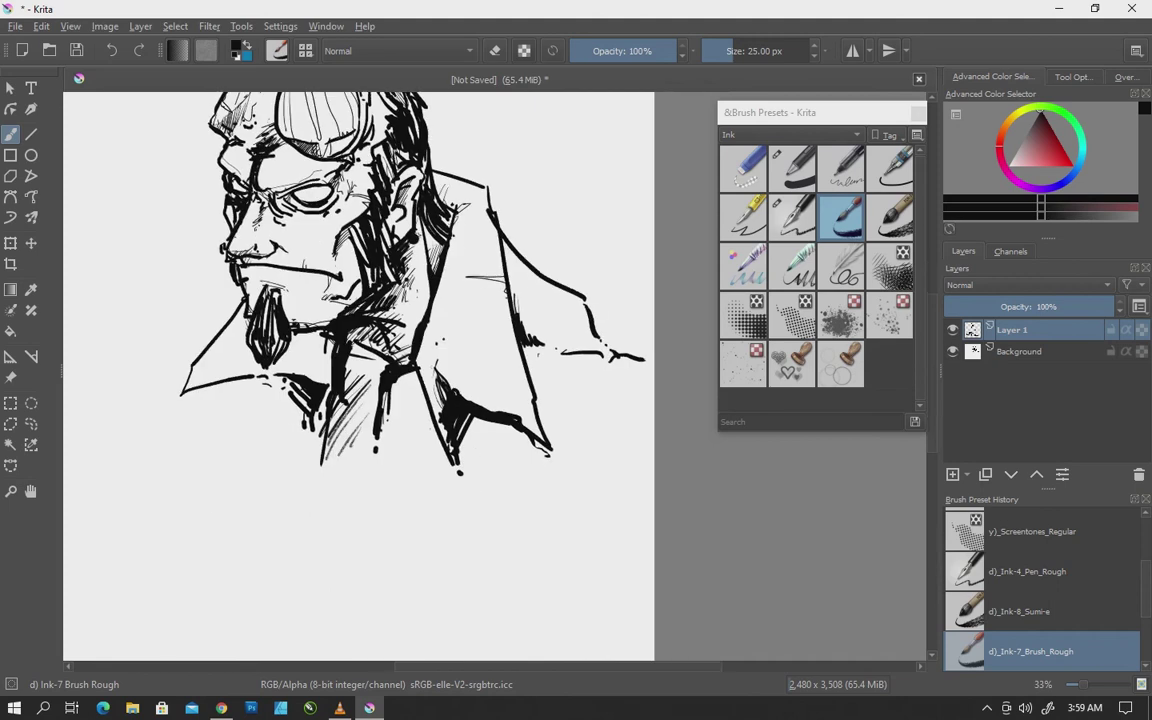
mouse_move(262, 345)
left_mouse_down()
mouse_move(232, 400)
mouse_move(400, 515)
left_mouse_up()
left_click_drag(395, 395, 475, 450)
left_click_drag(615, 362, 550, 440)
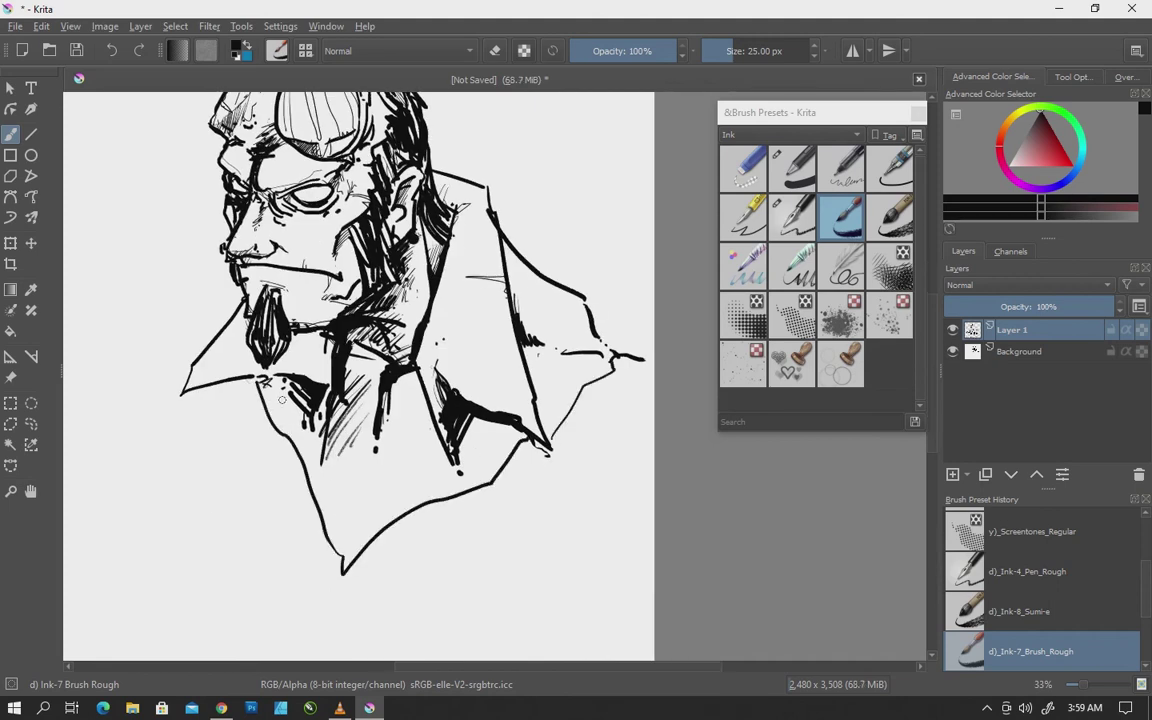
- Hatch dark strokes across the lower chest and collar, then bring the whole head back into view
mouse_move(284, 411)
left_mouse_down()
mouse_move(306, 490)
mouse_move(360, 465)
left_mouse_up()
left_click_drag(331, 555, 362, 520)
left_click_drag(290, 472, 350, 460)
mouse_move(470, 396)
left_mouse_down()
mouse_move(433, 438)
mouse_move(405, 438)
left_mouse_up()
left_click_drag(410, 393, 366, 460)
left_click_drag(344, 408, 308, 530)
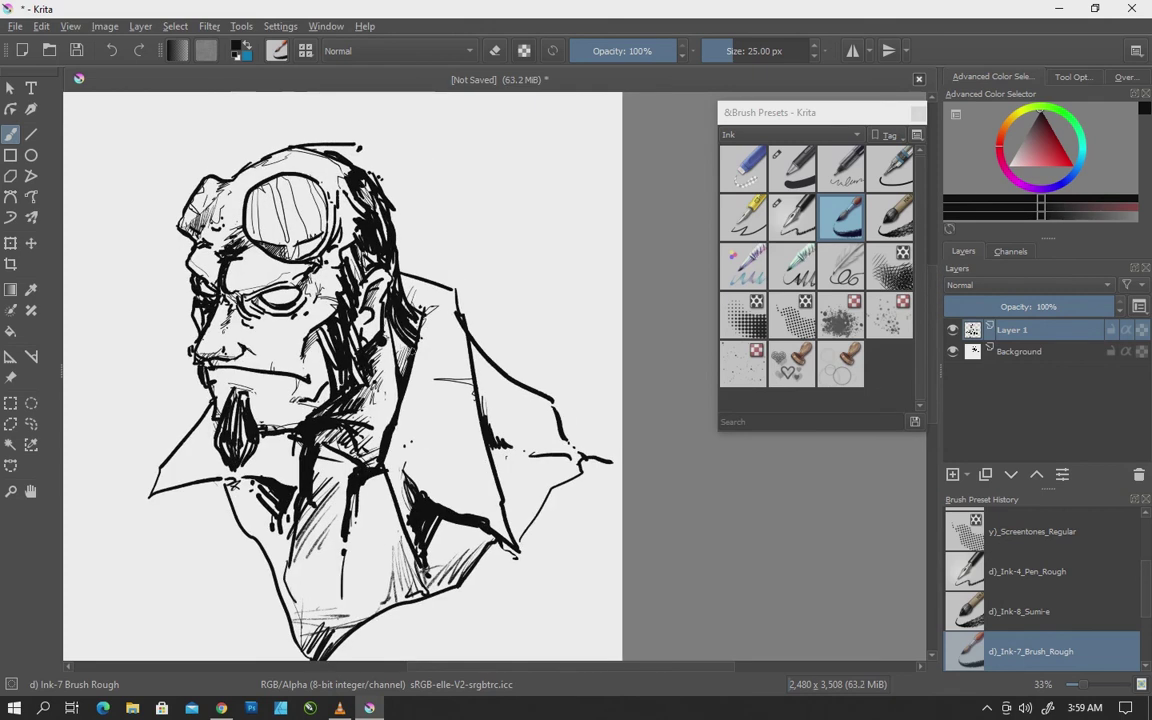
left_click_drag(366, 366, 343, 440)
left_click_drag(355, 408, 353, 440)
left_click_drag(271, 393, 257, 425)
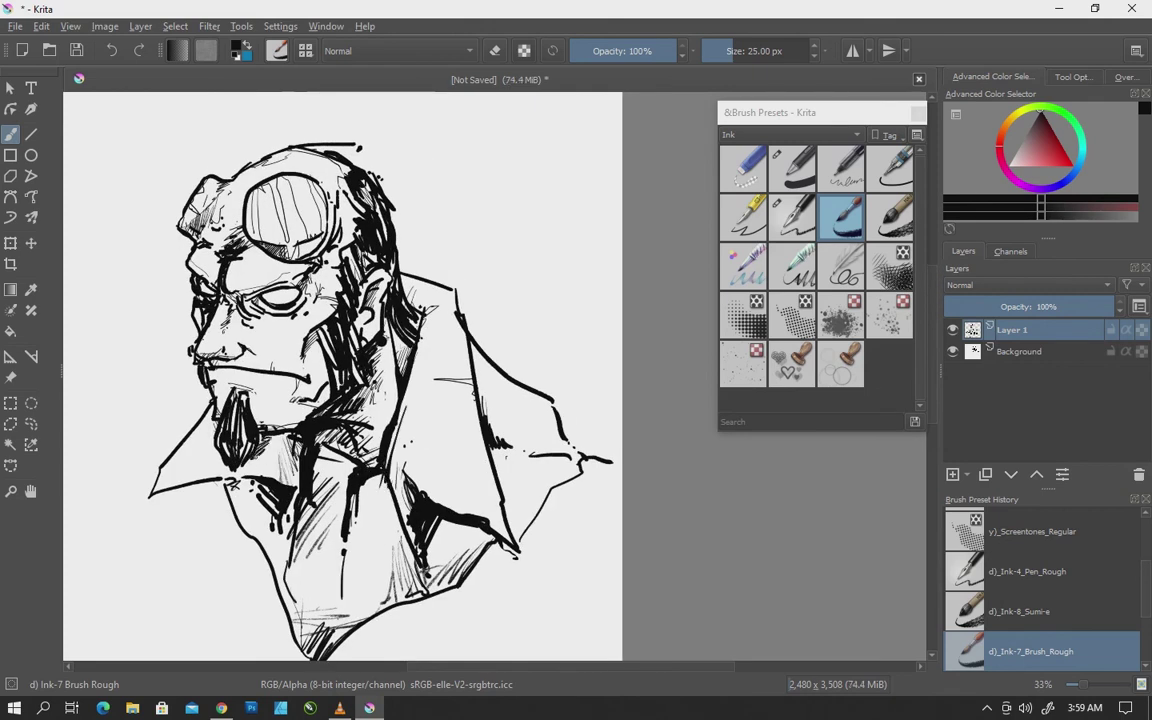
left_click_drag(243, 352, 254, 465)
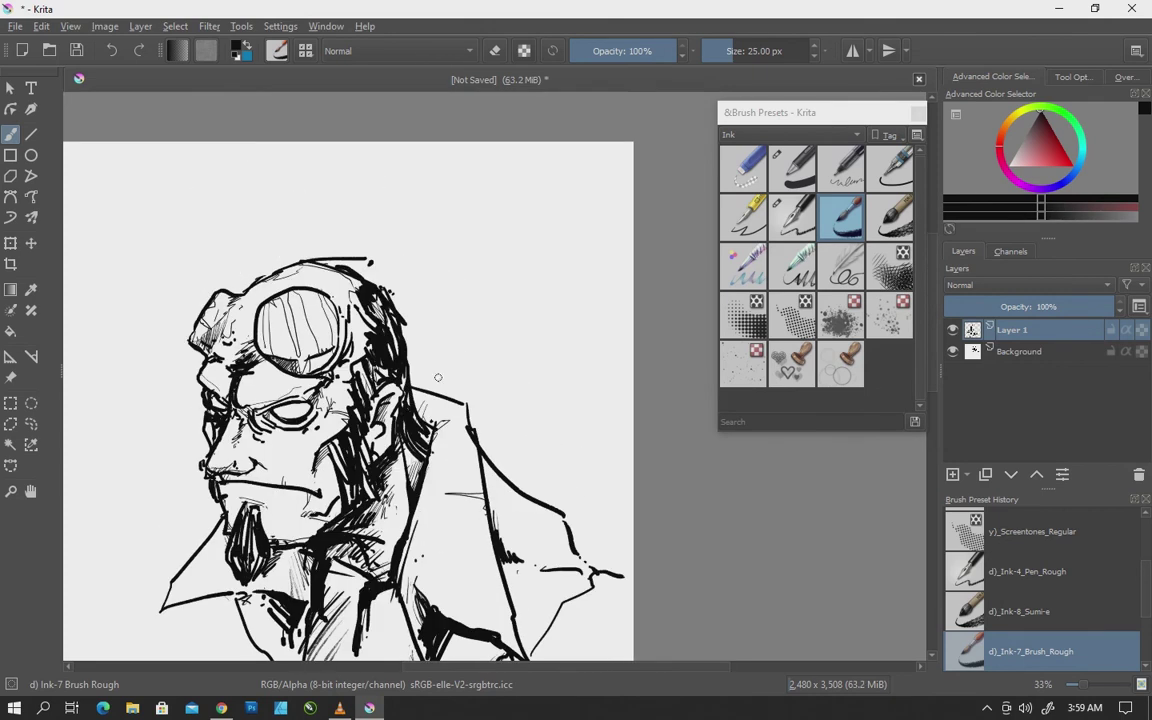
mouse_move(437, 377)
left_mouse_down()
mouse_move(424, 136)
mouse_move(462, 149)
left_mouse_up()
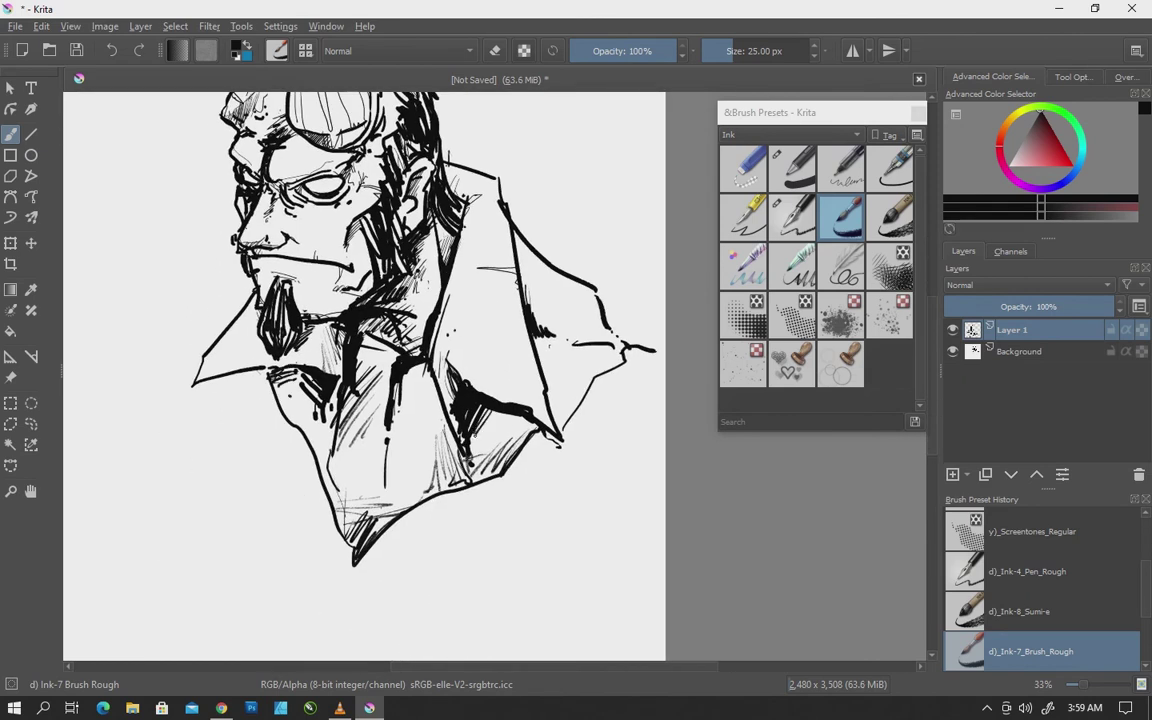
left_click_drag(451, 347, 414, 415)
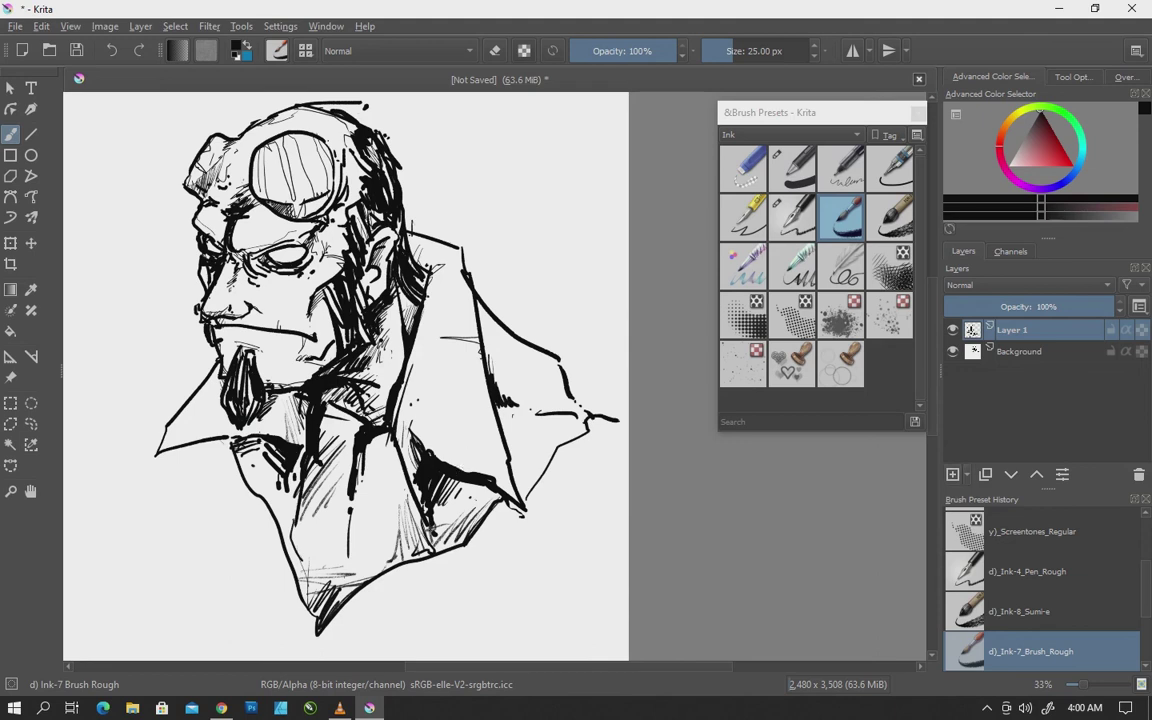
- Add Layer 2 on top and rename the Background layer to '1'
key("Insert")
key("Page_Down")
key("Page_Down")
key("F2")
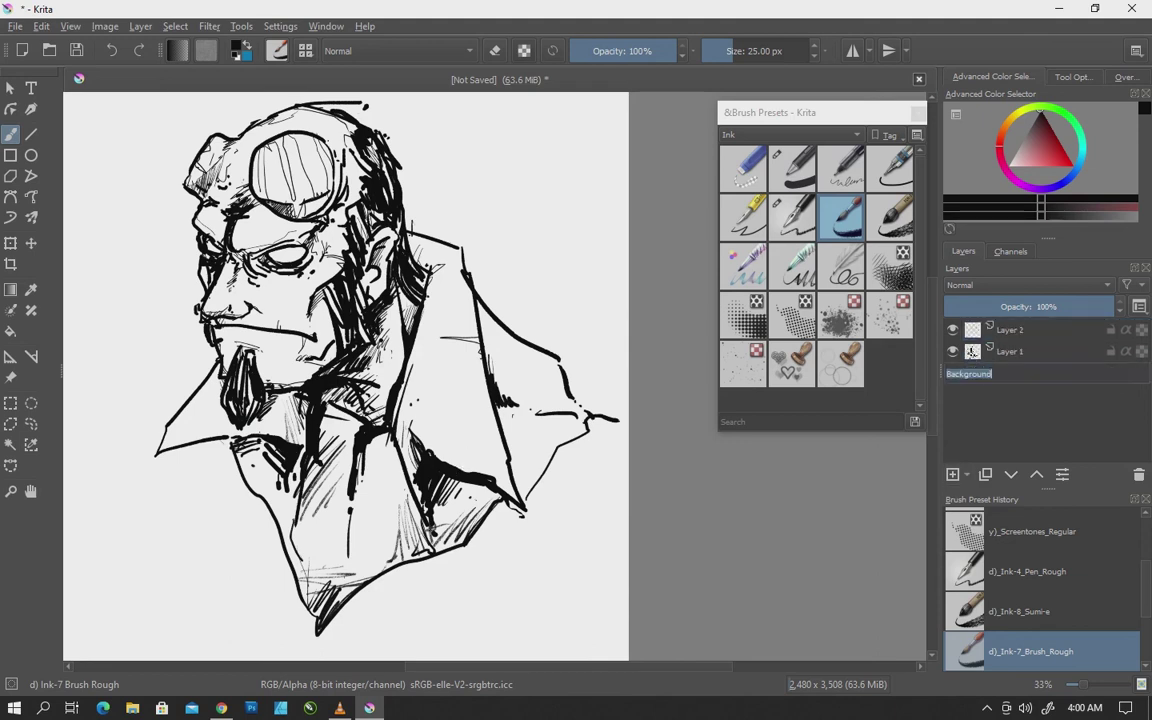
type("1")
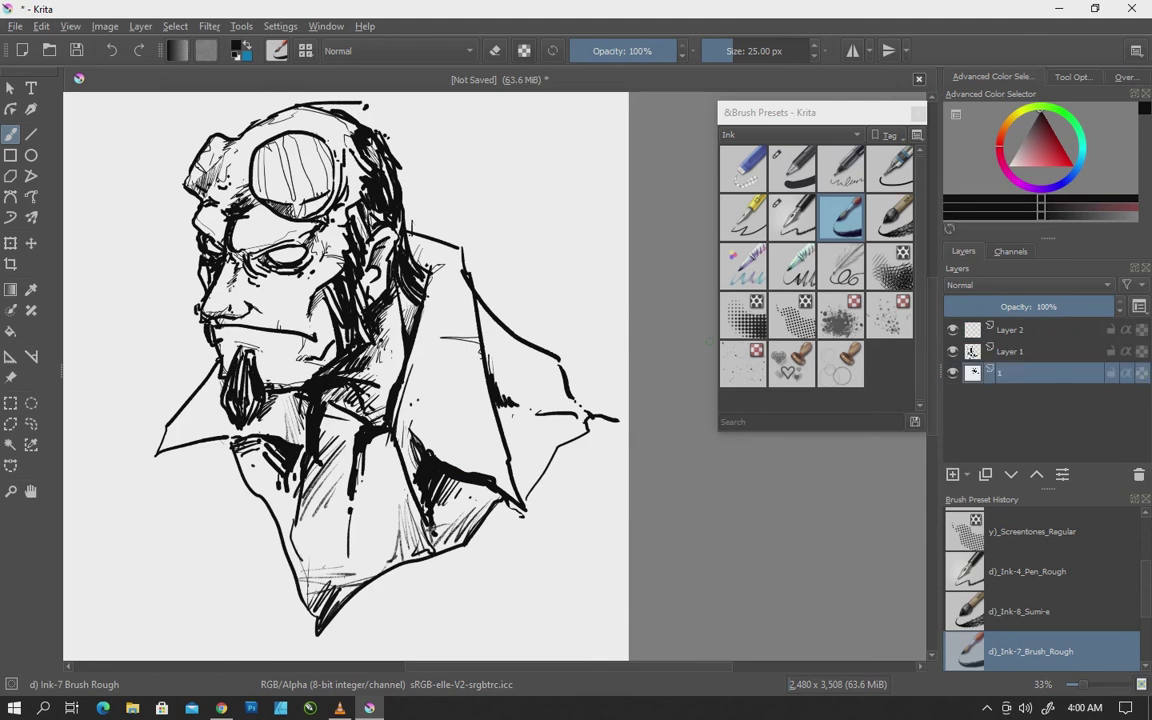